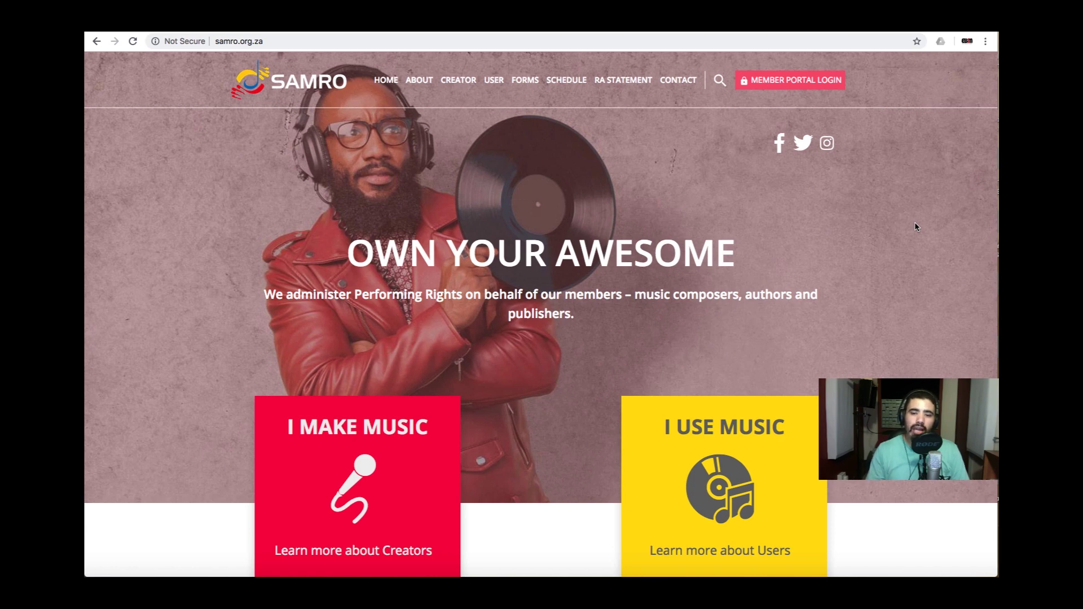
- Browse the SAMRO site and go to the Member Portal Login page
scroll(739, 327, "down", 15)
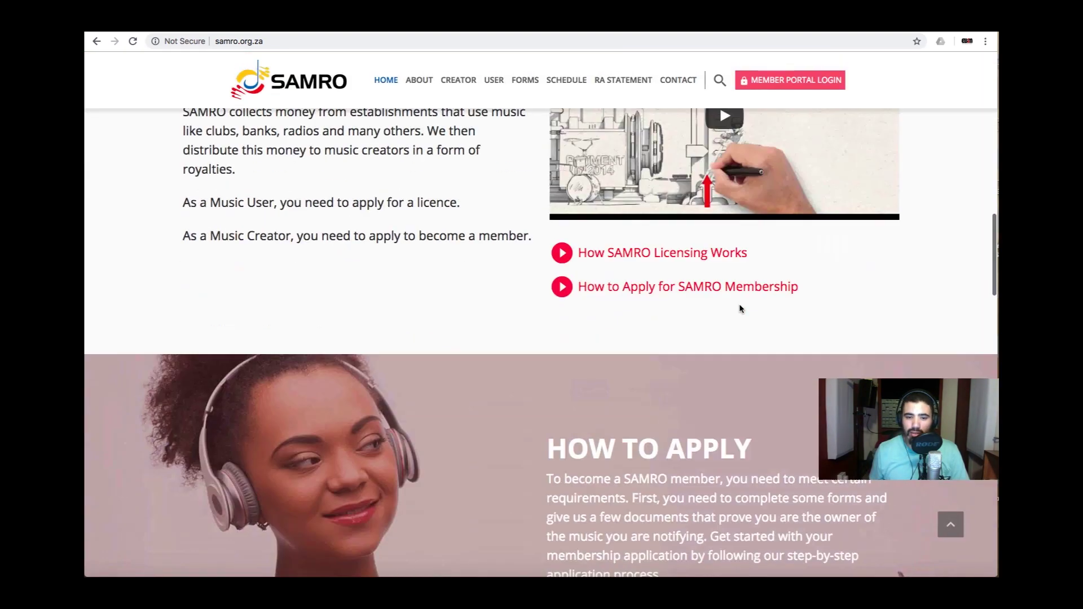
scroll(739, 304, "down", 20)
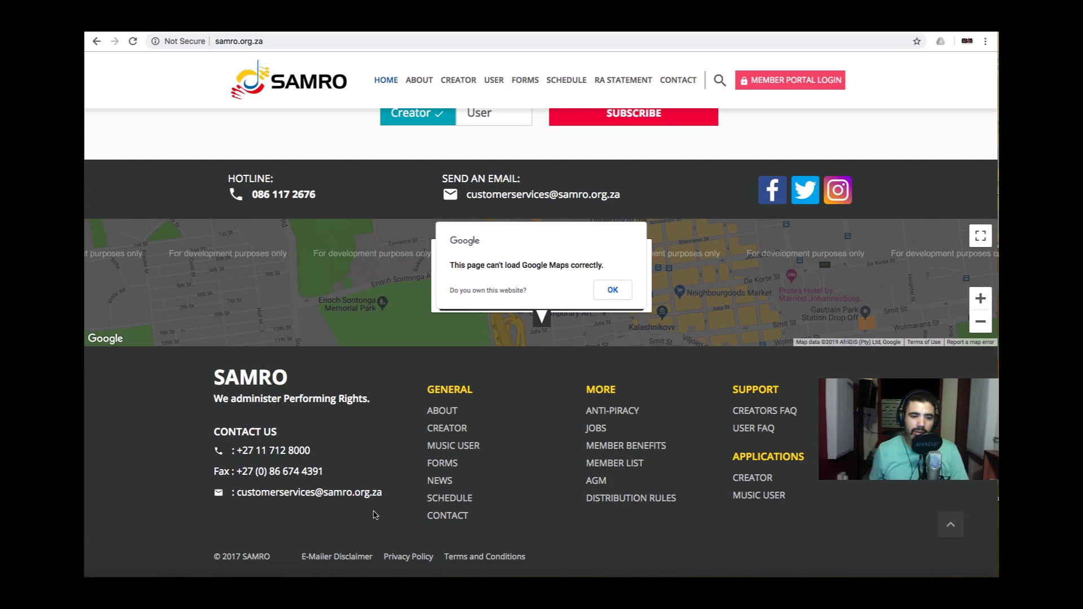
scroll(374, 514, "up", 20)
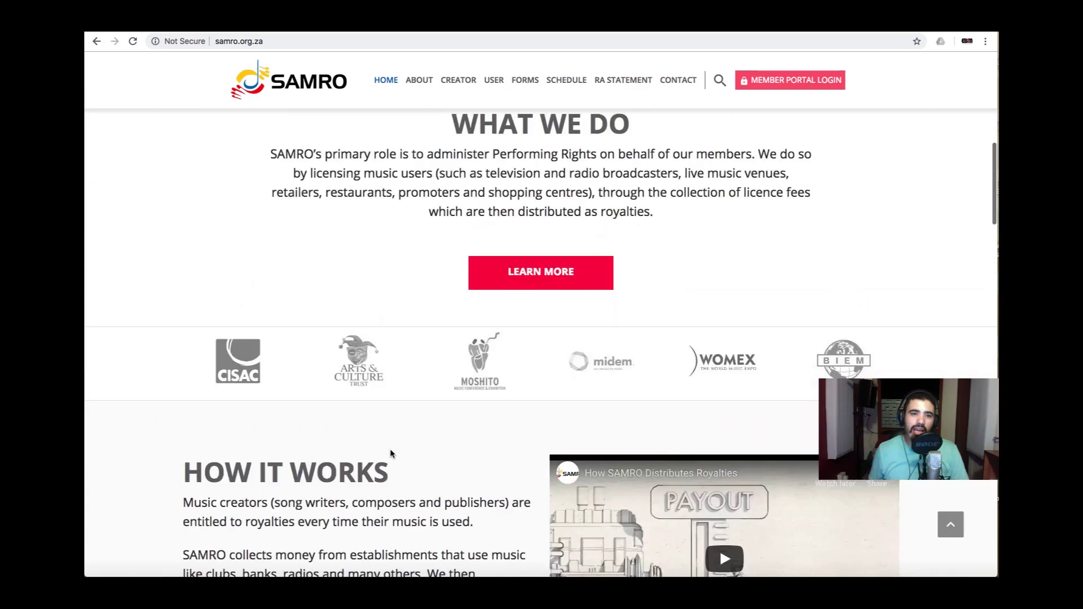
scroll(391, 450, "up", 8)
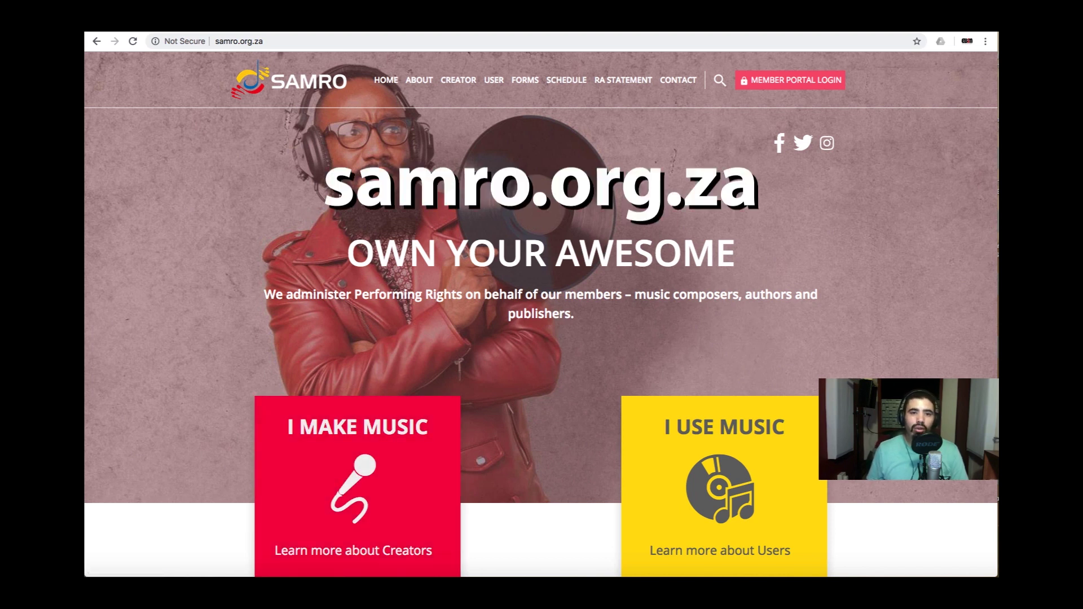
scroll(397, 302, "down", 10)
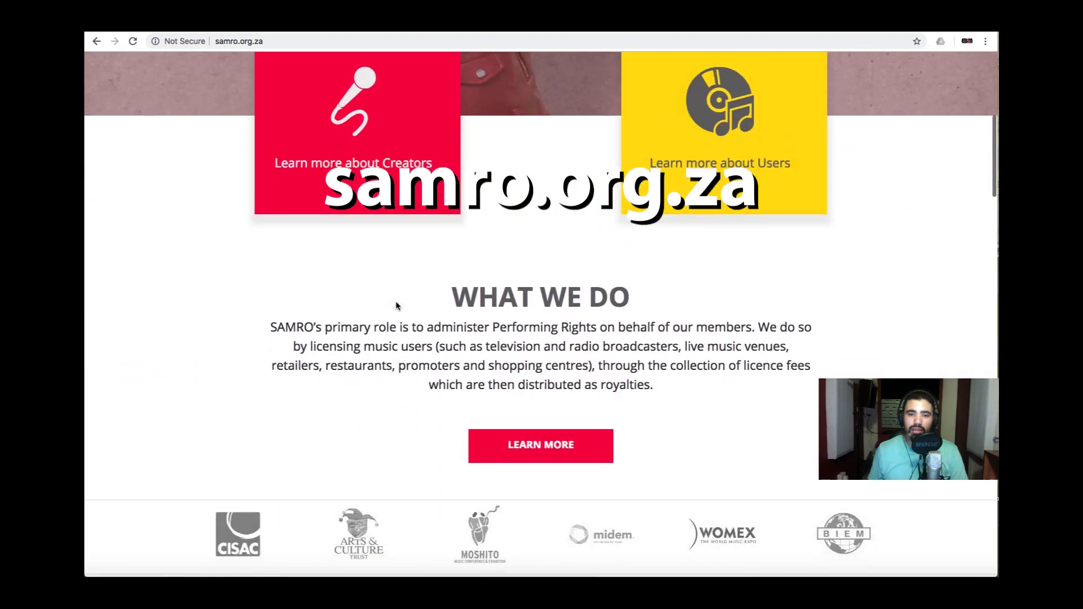
scroll(397, 306, "down", 12)
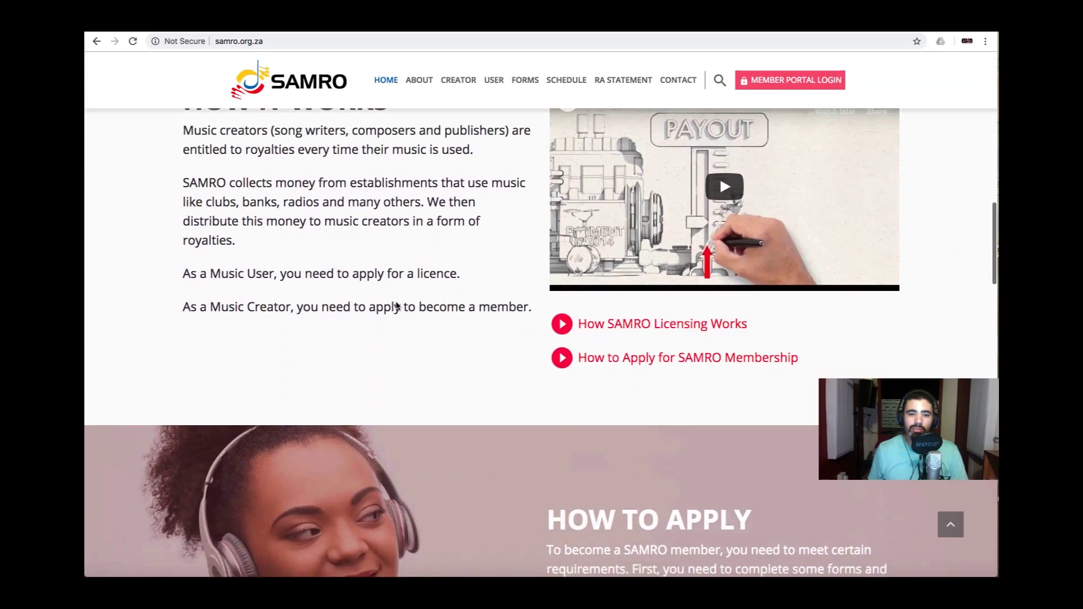
scroll(397, 306, "down", 15)
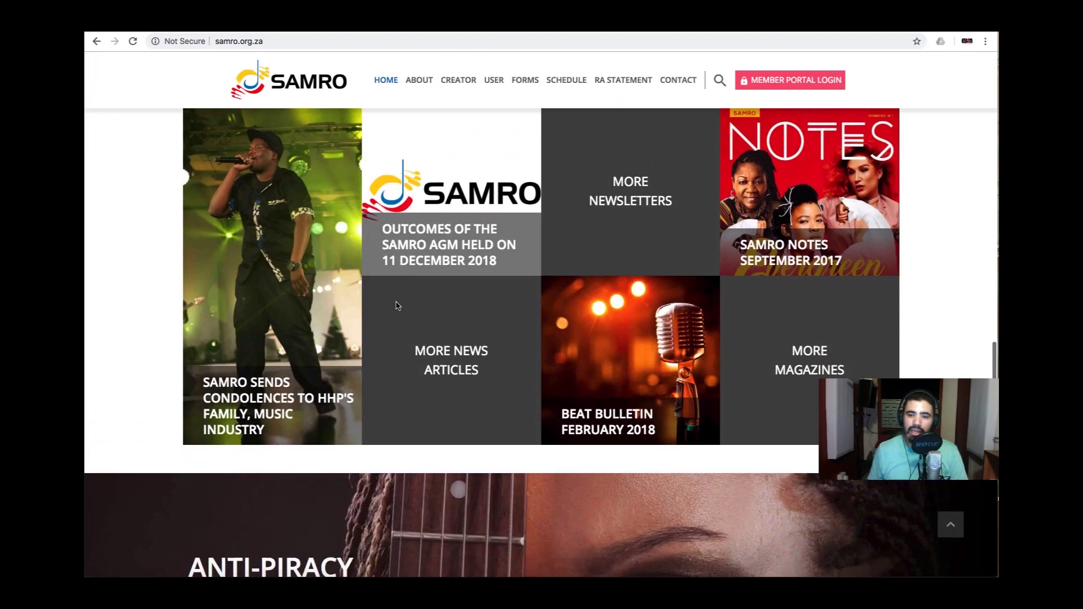
scroll(397, 306, "down", 11)
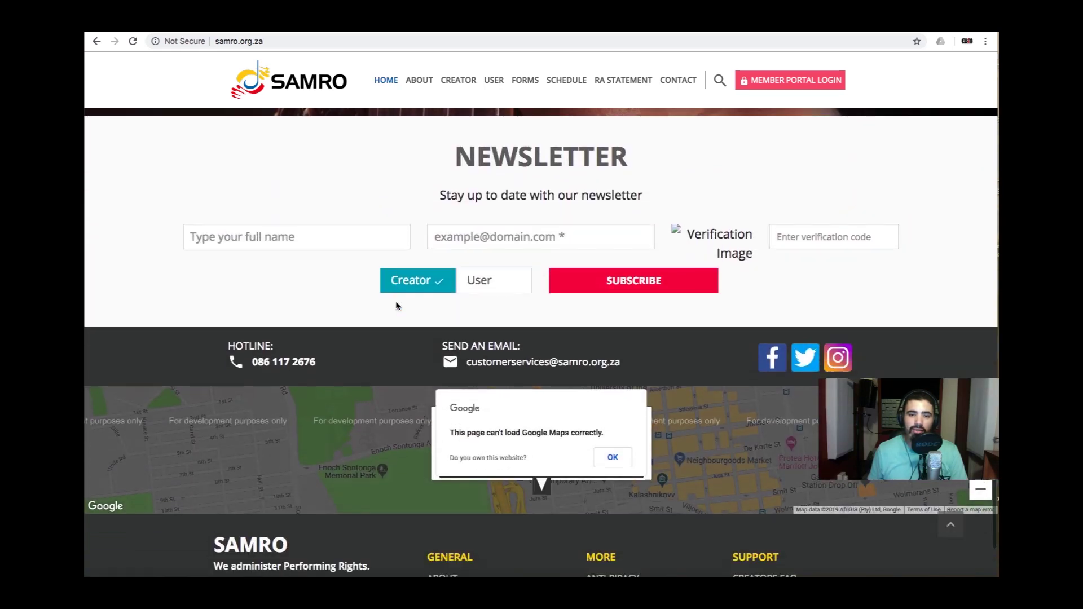
scroll(396, 305, "down", 2)
scroll(401, 296, "up", 20)
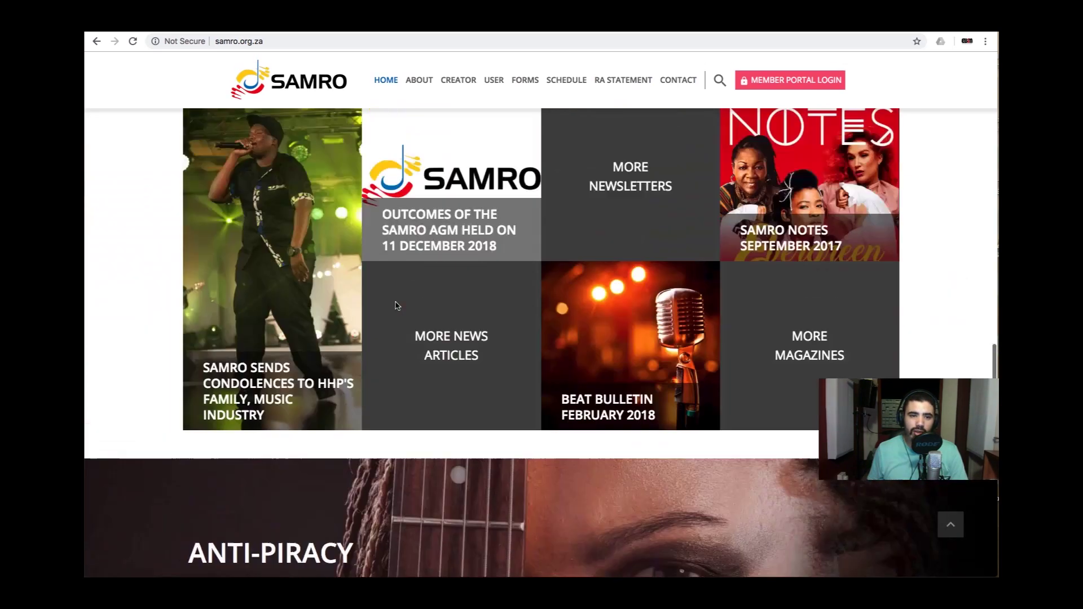
scroll(404, 289, "up", 10)
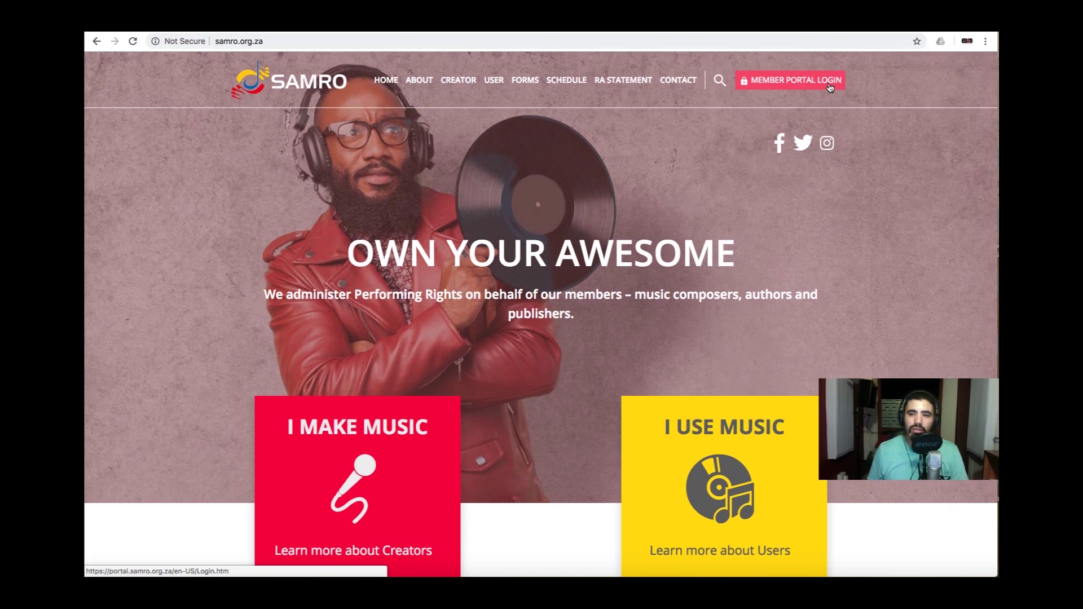
left_click(830, 87)
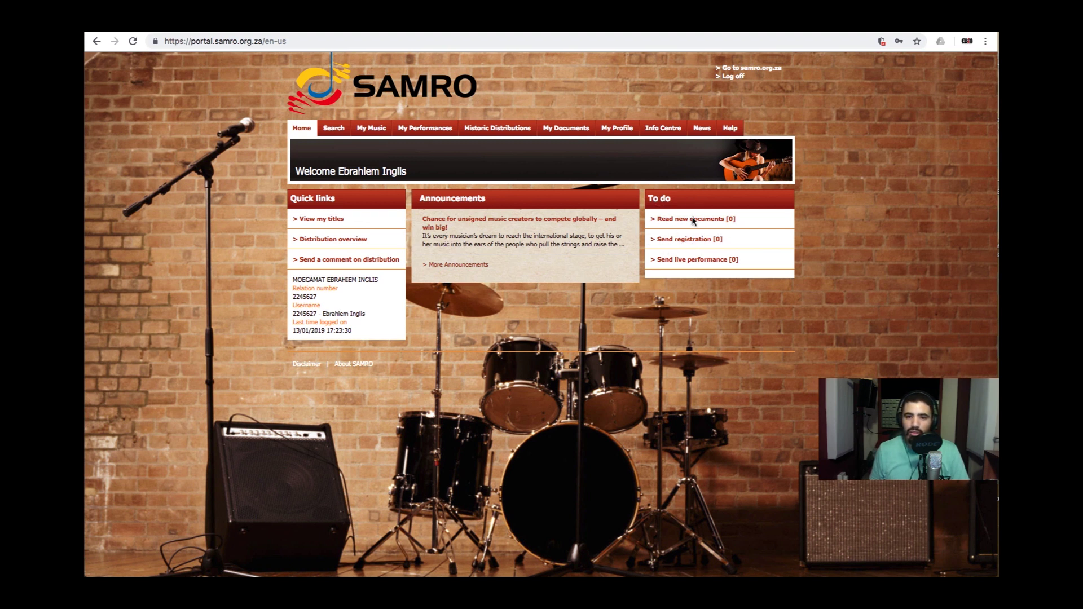
- Choose 'Send registration [0]' from the To do list to reach My Music
left_click(682, 244)
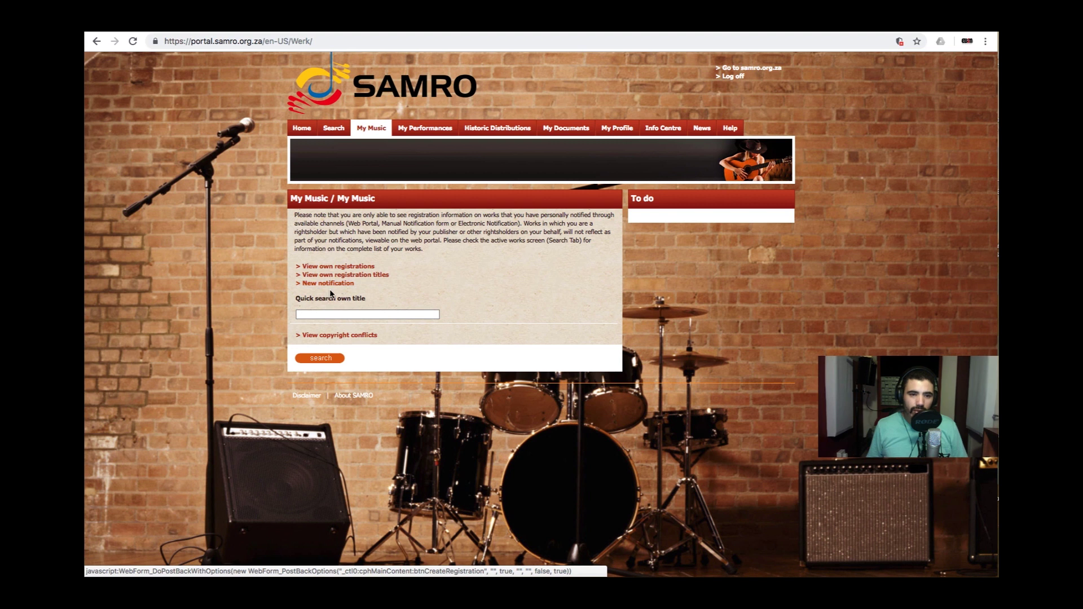
- Start a new notification and continue past Step 1 with type CTB
left_click(332, 290)
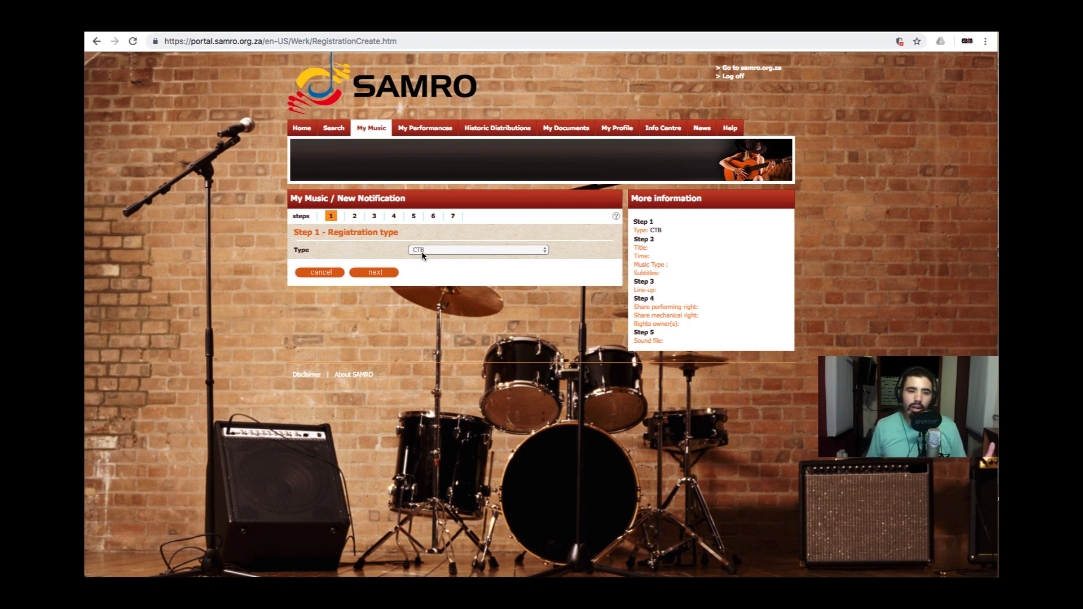
left_click(375, 273)
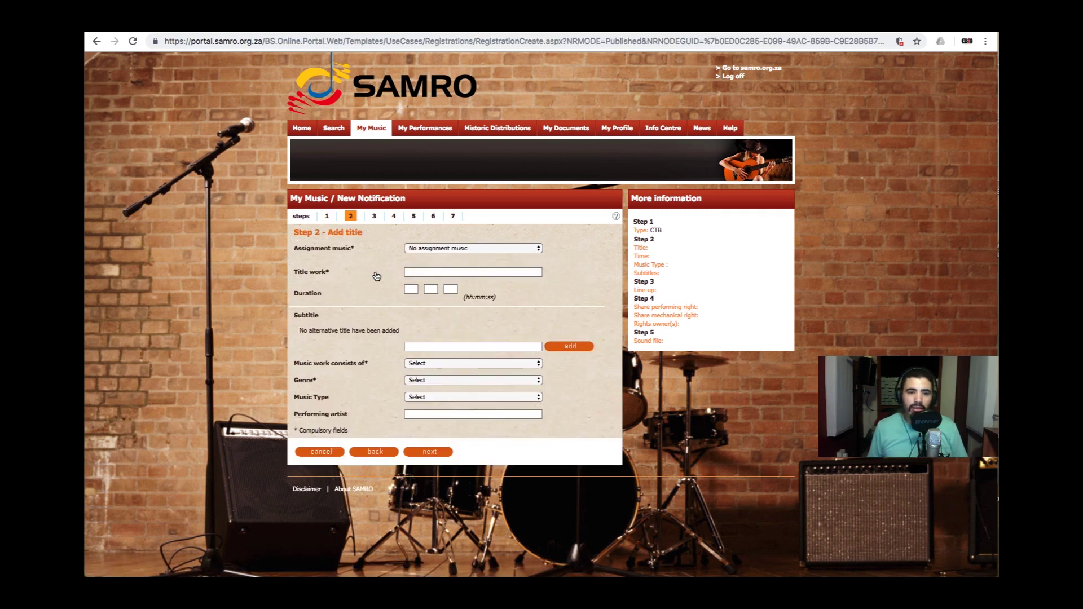
- Keep No assignment music, title the work 'Love Is Gone' with duration 00:04:37
left_click(472, 250)
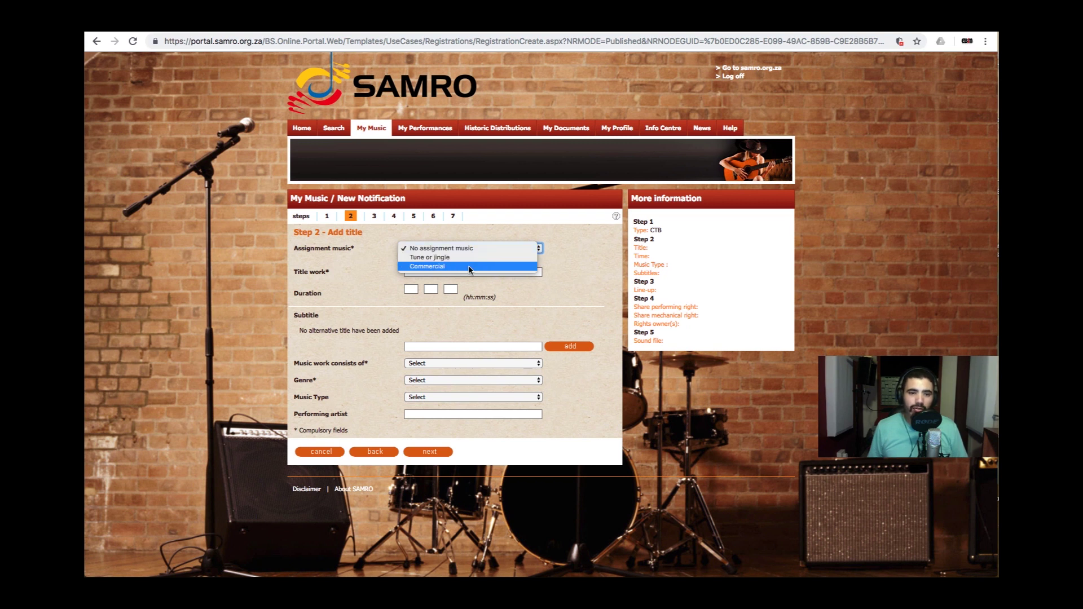
left_click(465, 246)
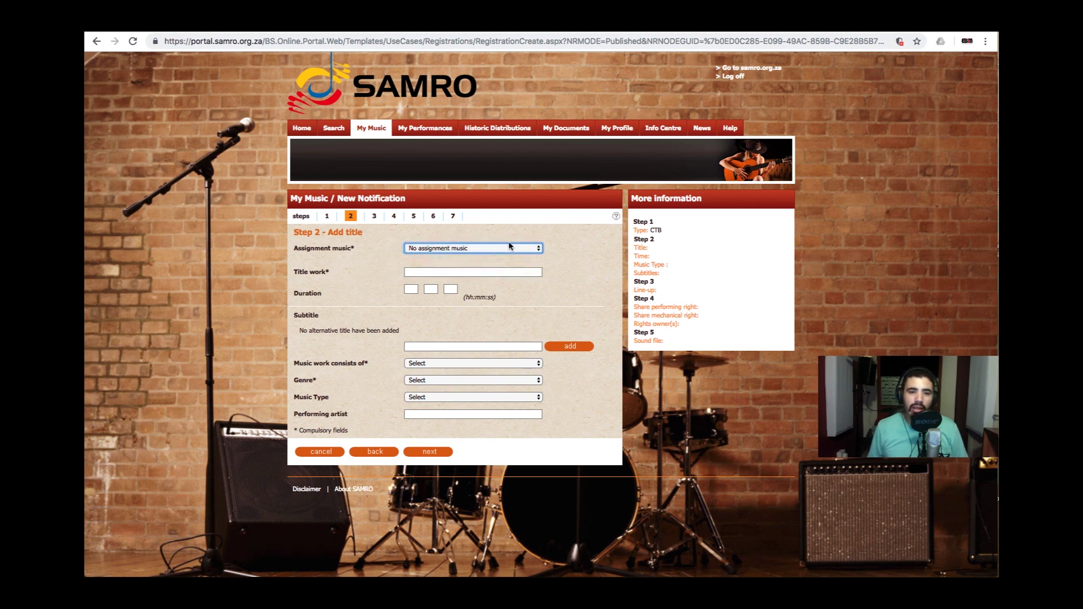
left_click(447, 272)
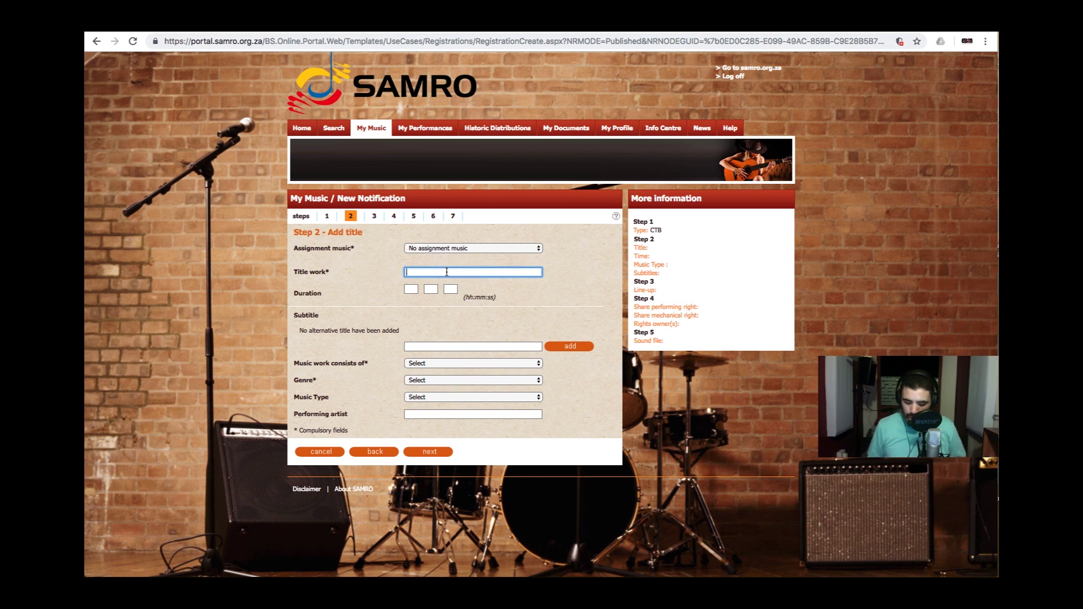
type("Love ")
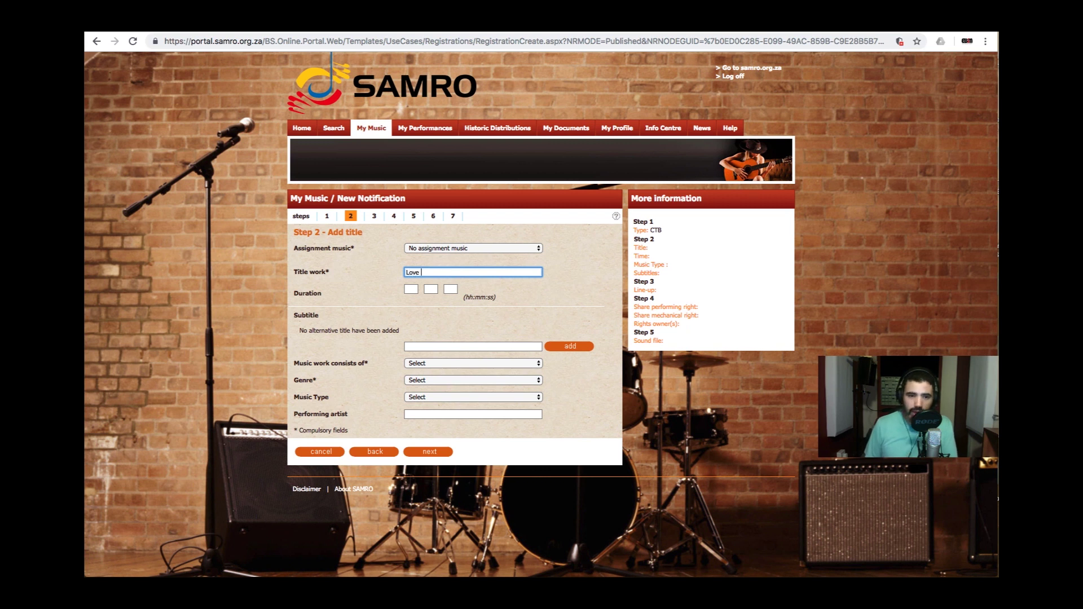
type("Is Gone")
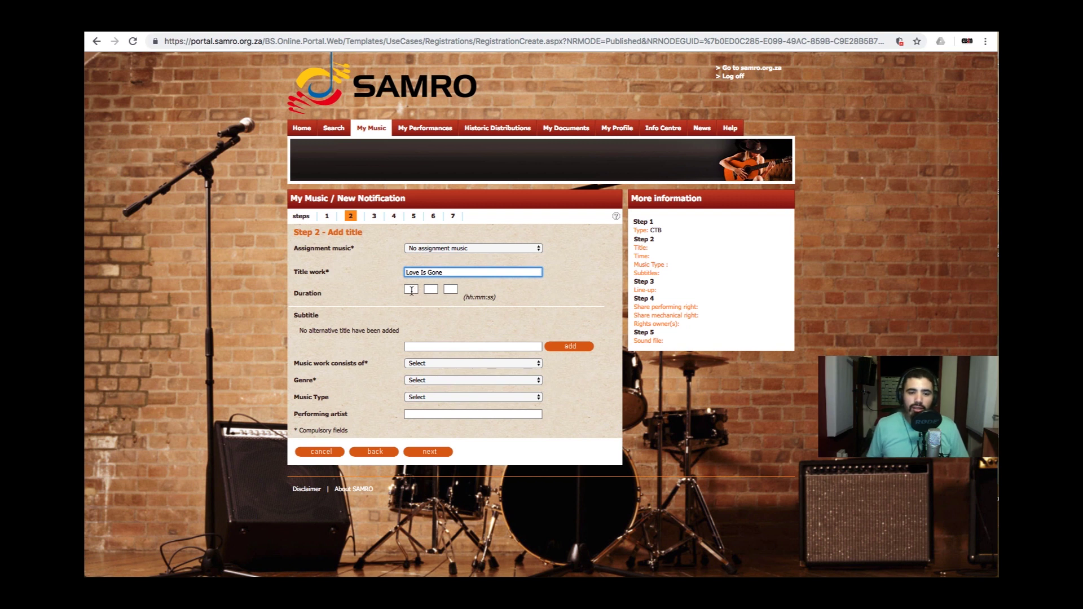
left_click(411, 291)
type("00")
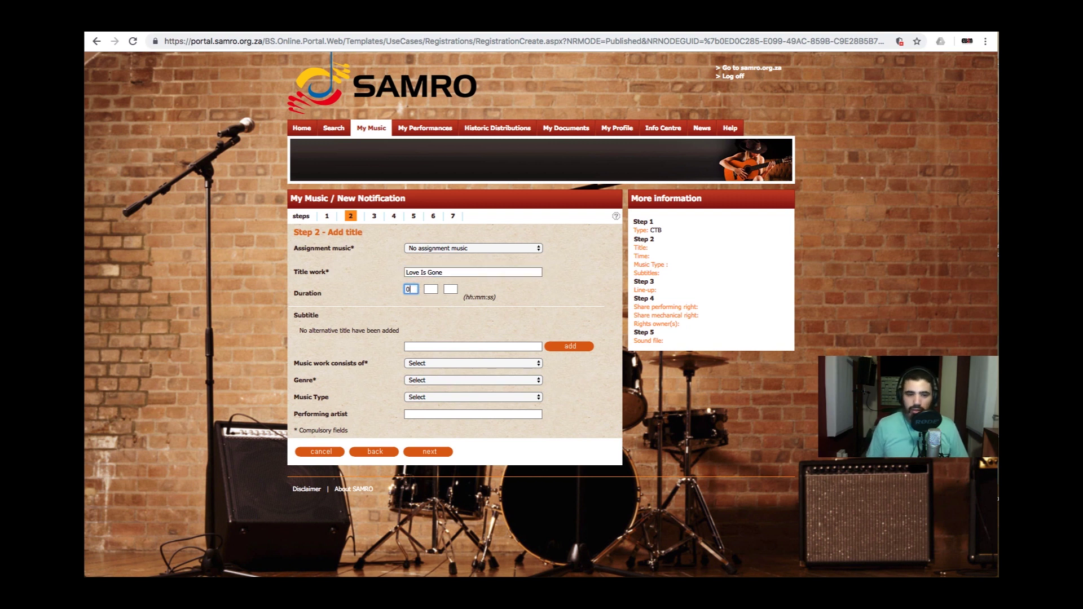
left_click(430, 289)
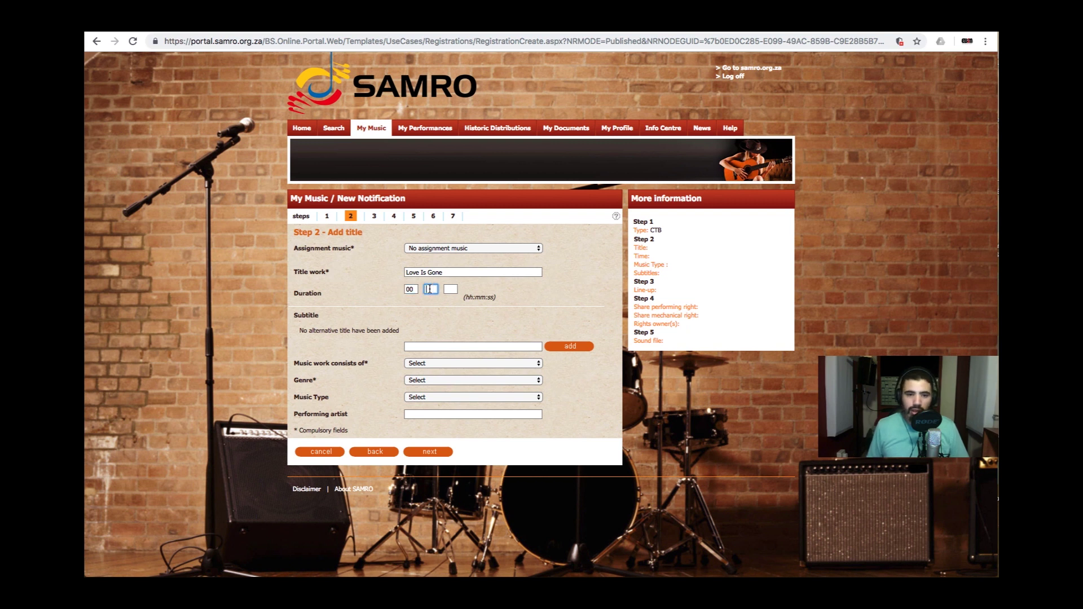
type("04")
key("Tab")
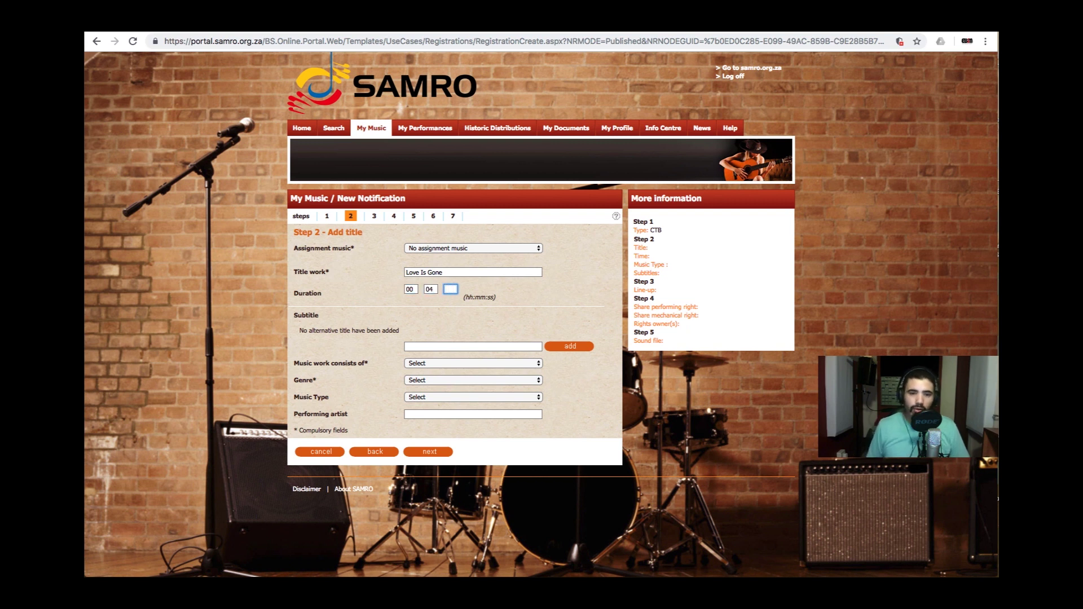
type("37")
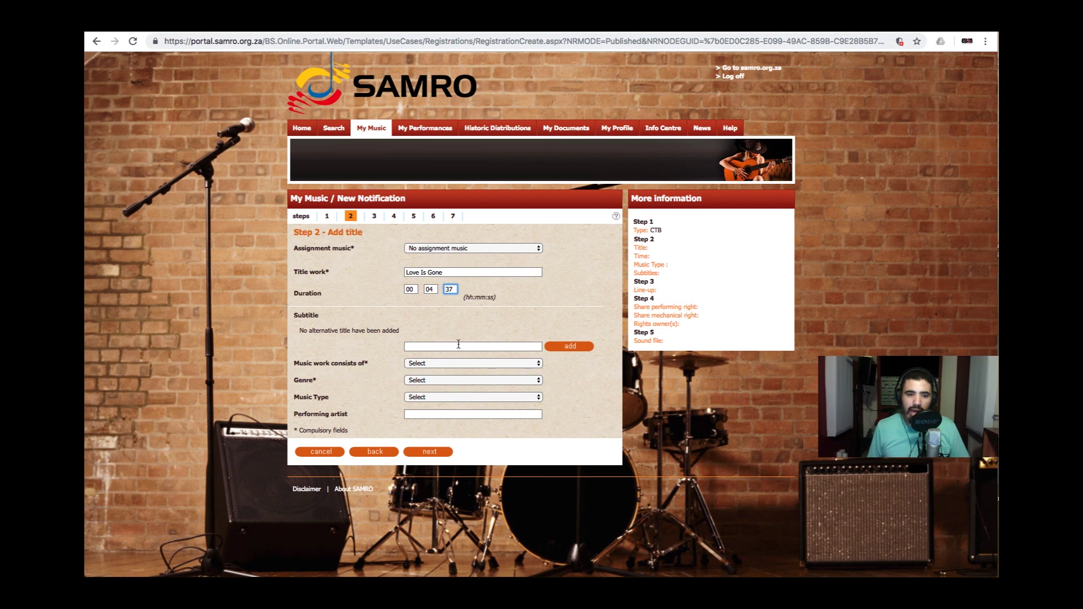
- Enter the performing artist, set Music and text, Popular genre, Rhythm and Blues type, and continue
left_click(431, 416)
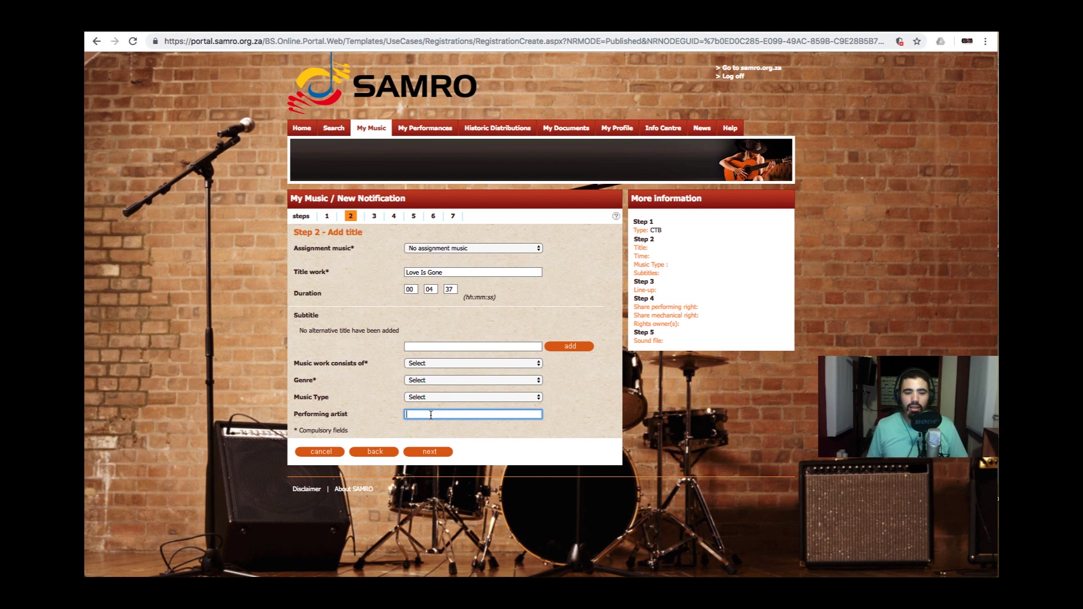
type("The ")
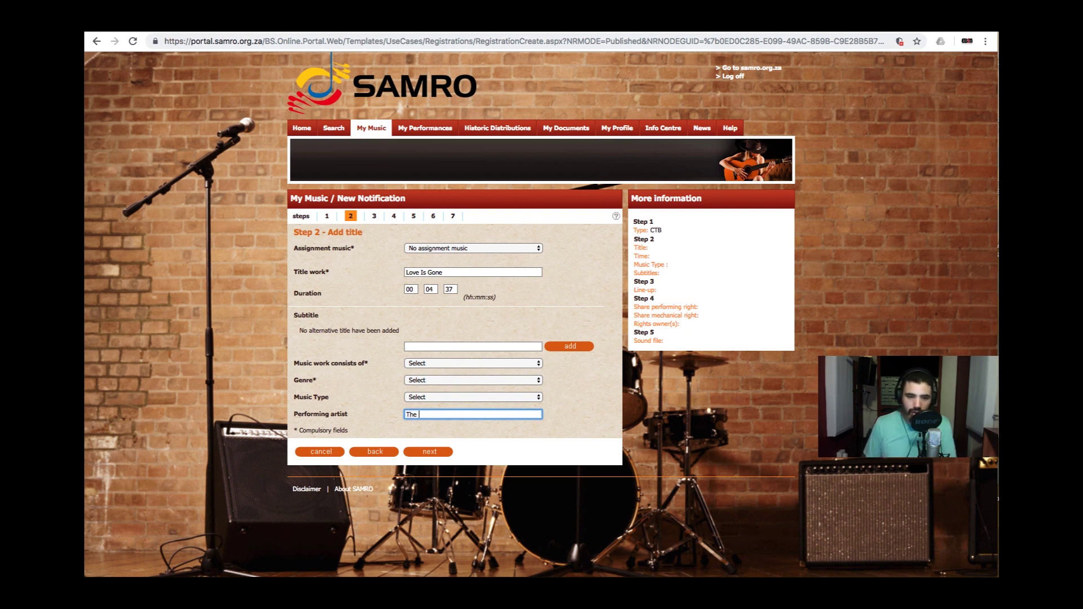
type("Inglisman")
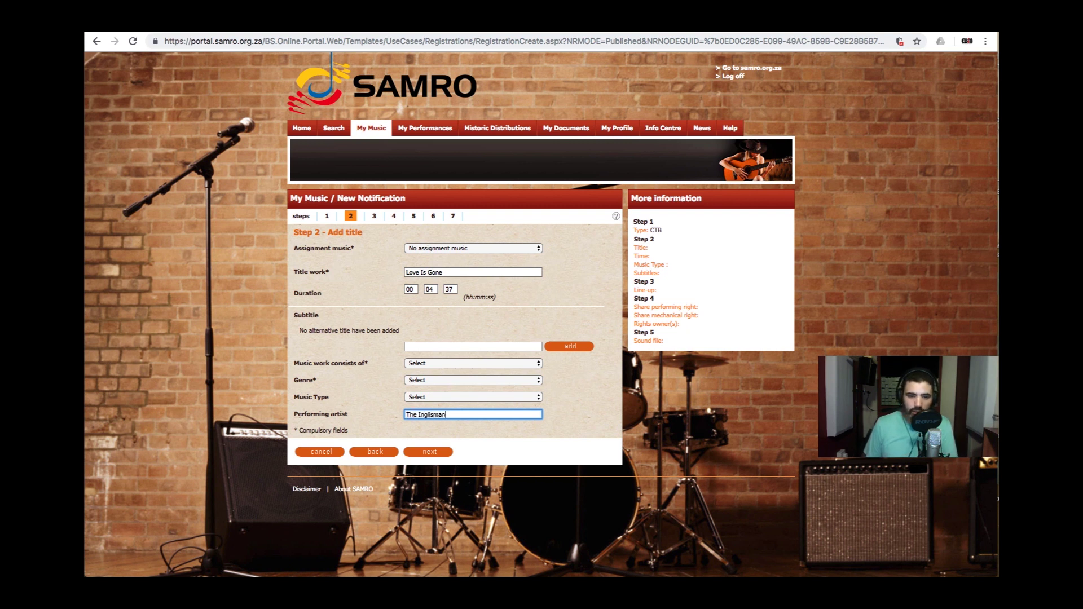
type(" ft")
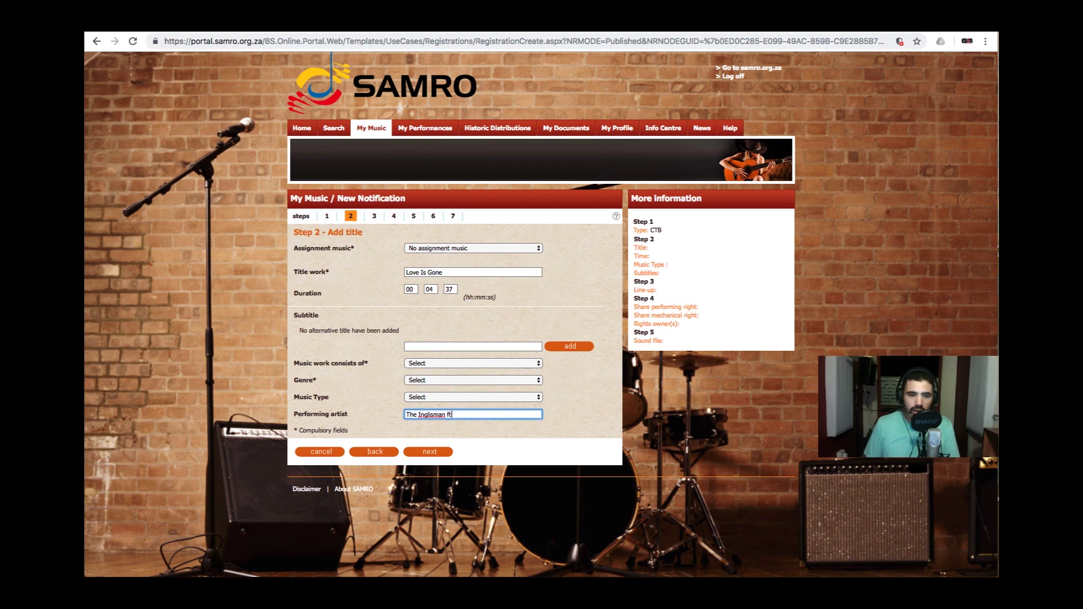
type(" FonZo")
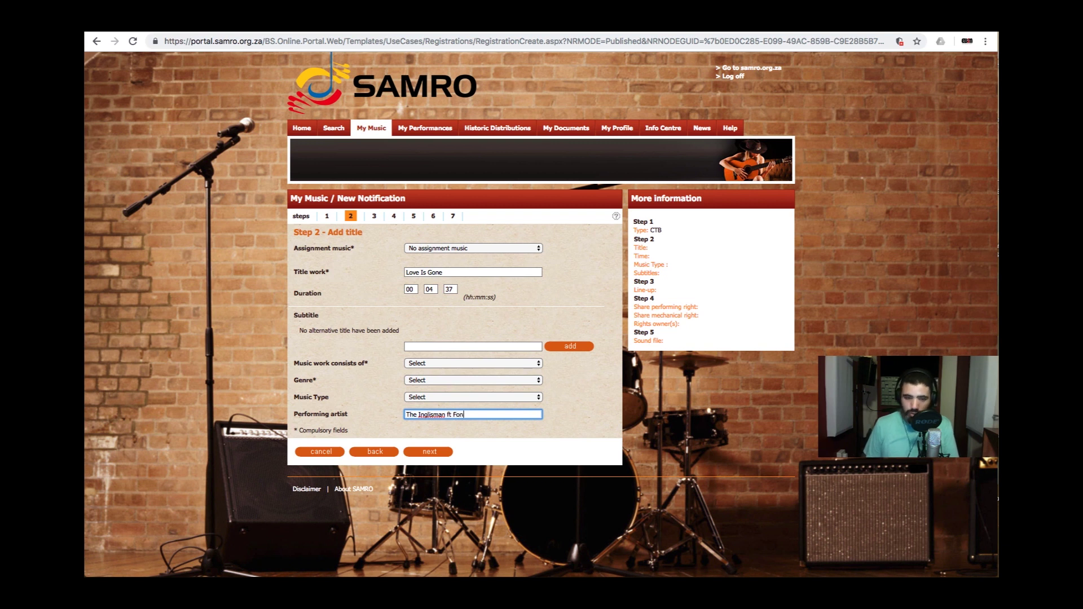
left_click(445, 364)
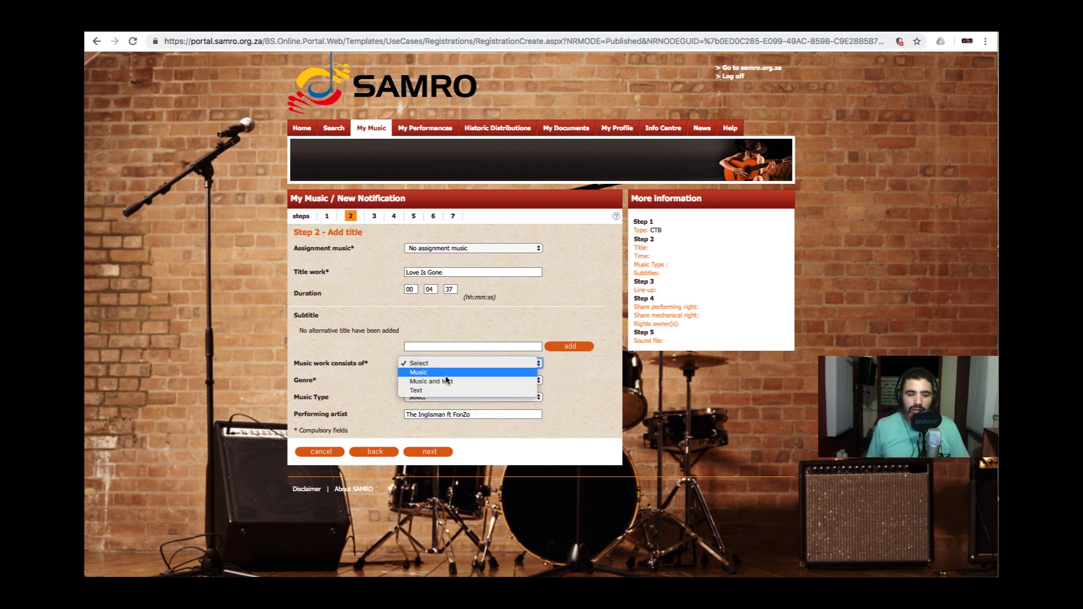
left_click(445, 381)
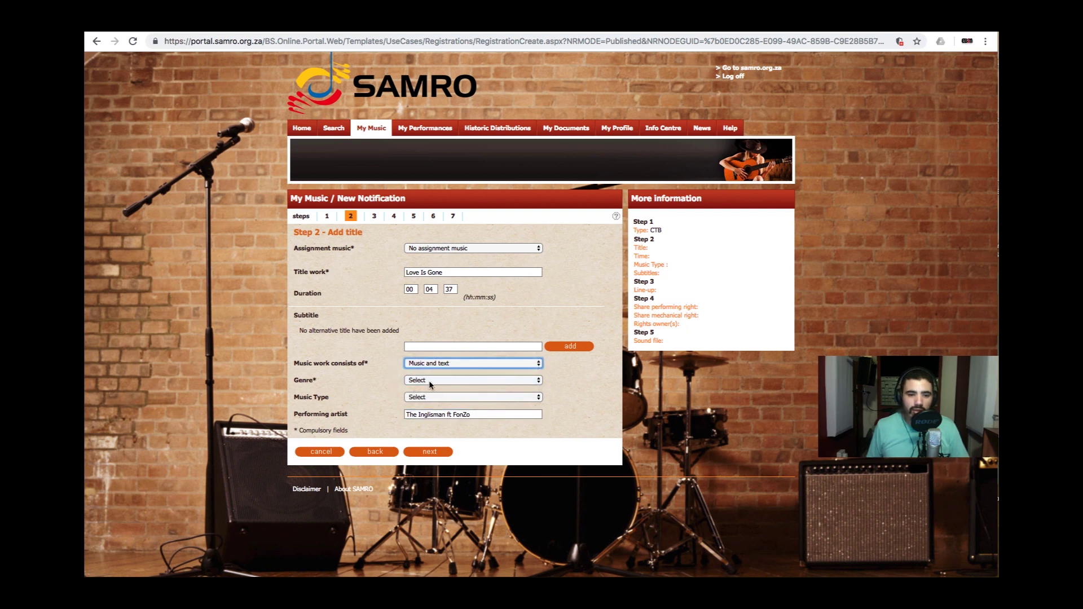
left_click(437, 382)
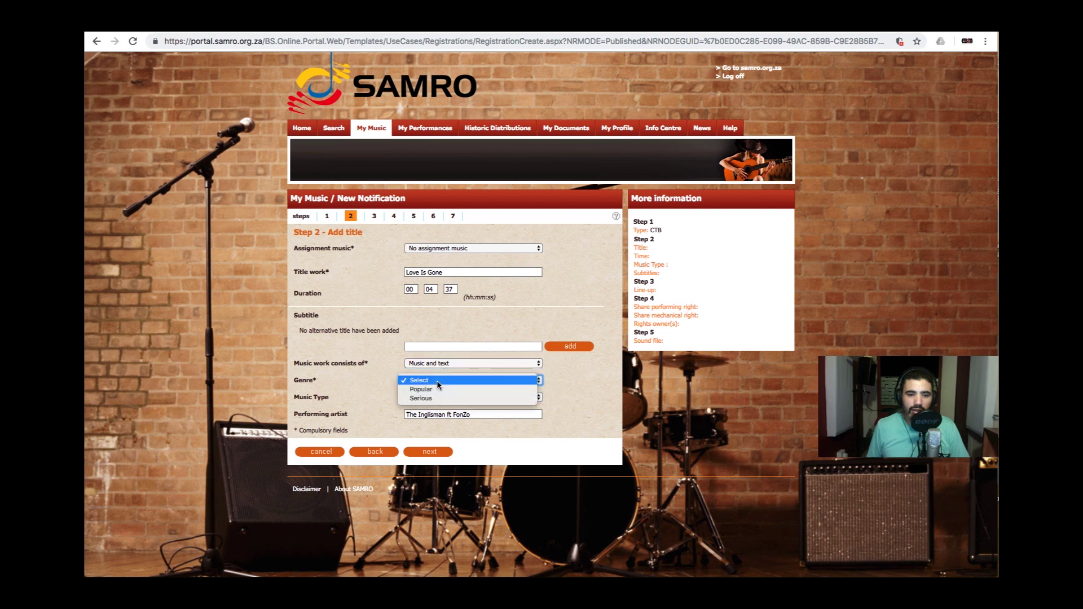
left_click(438, 390)
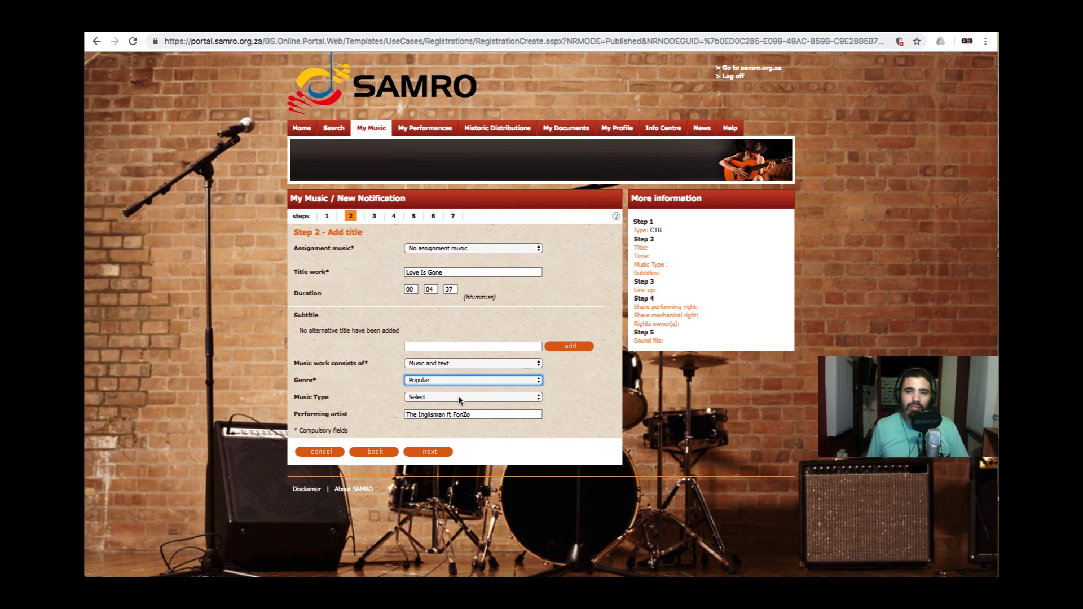
left_click(458, 398)
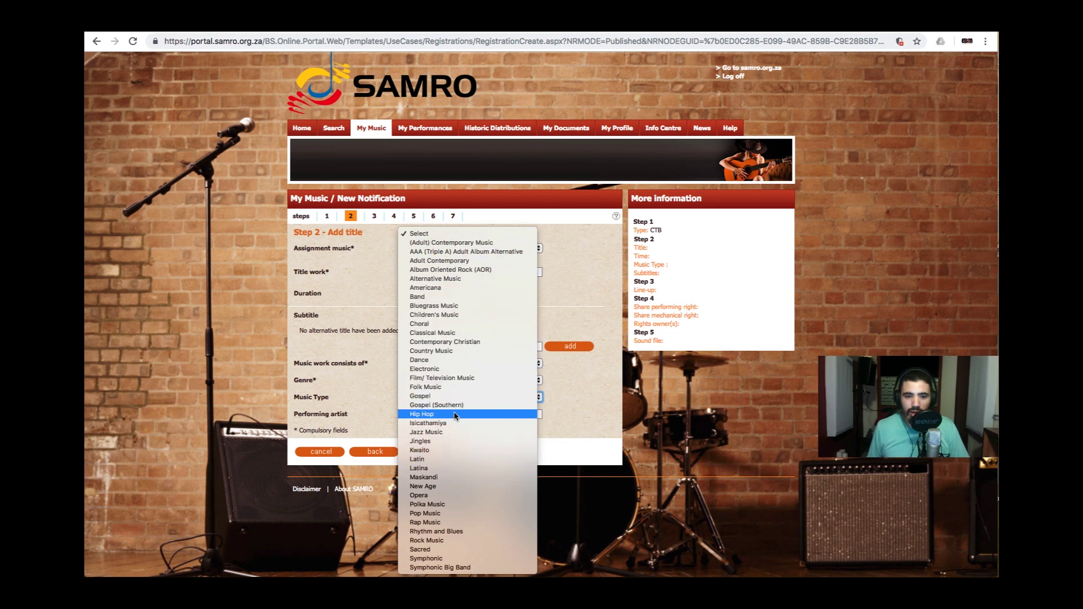
left_click(467, 533)
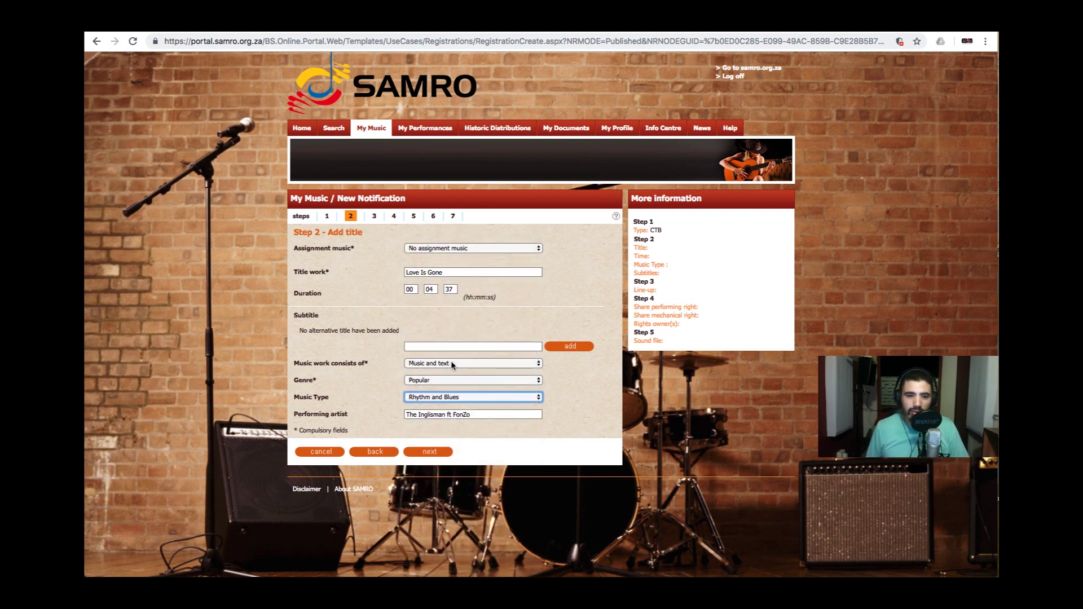
left_click(427, 453)
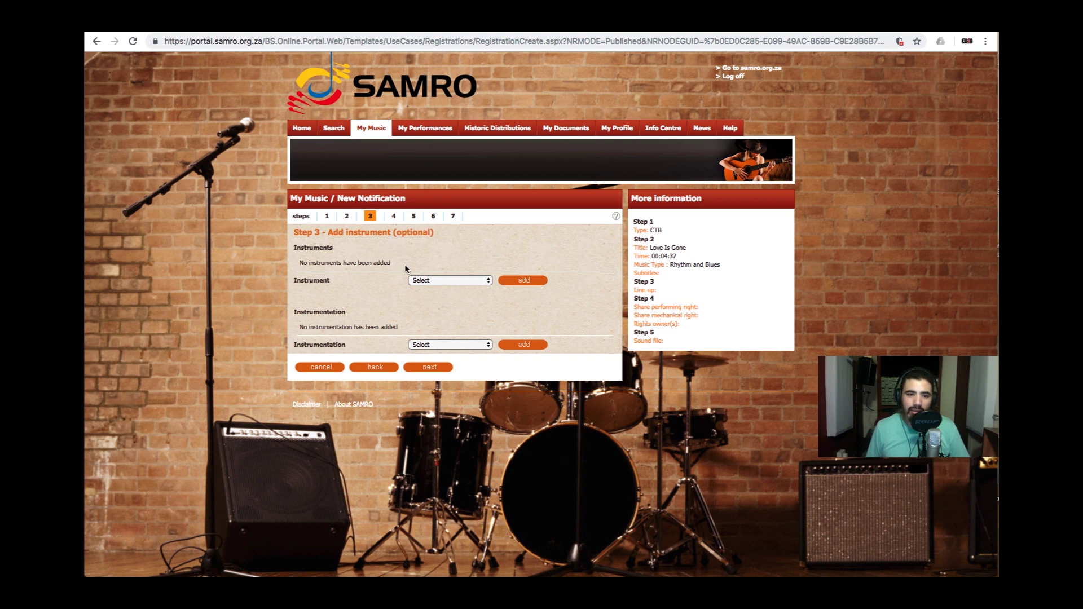
- Leave instruments empty and continue to Step 4 - Share
left_click(443, 369)
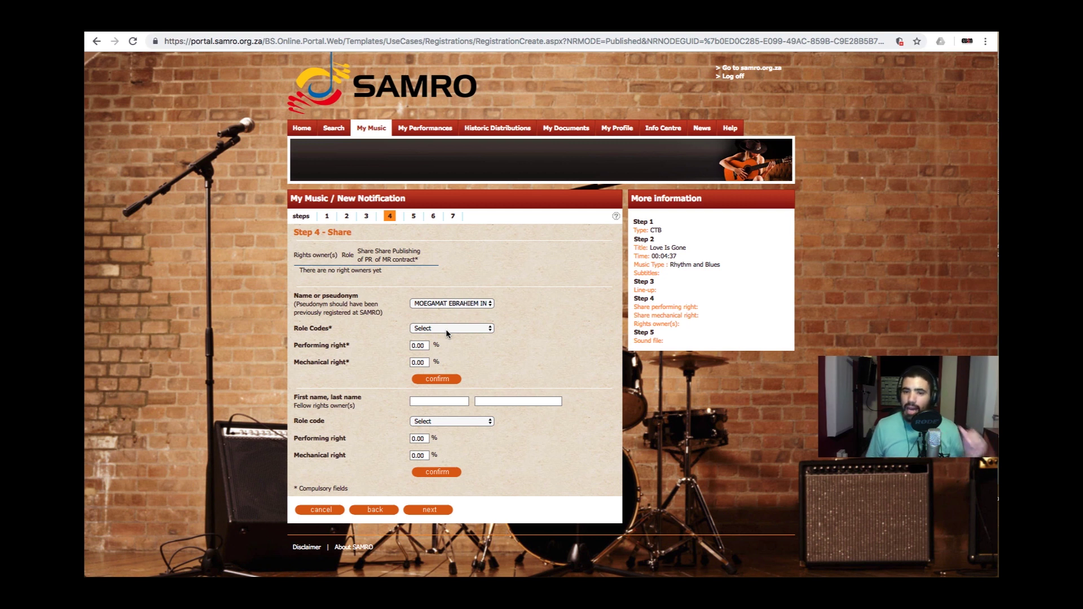
- Set the member's role code to Composer / Author
left_click(446, 329)
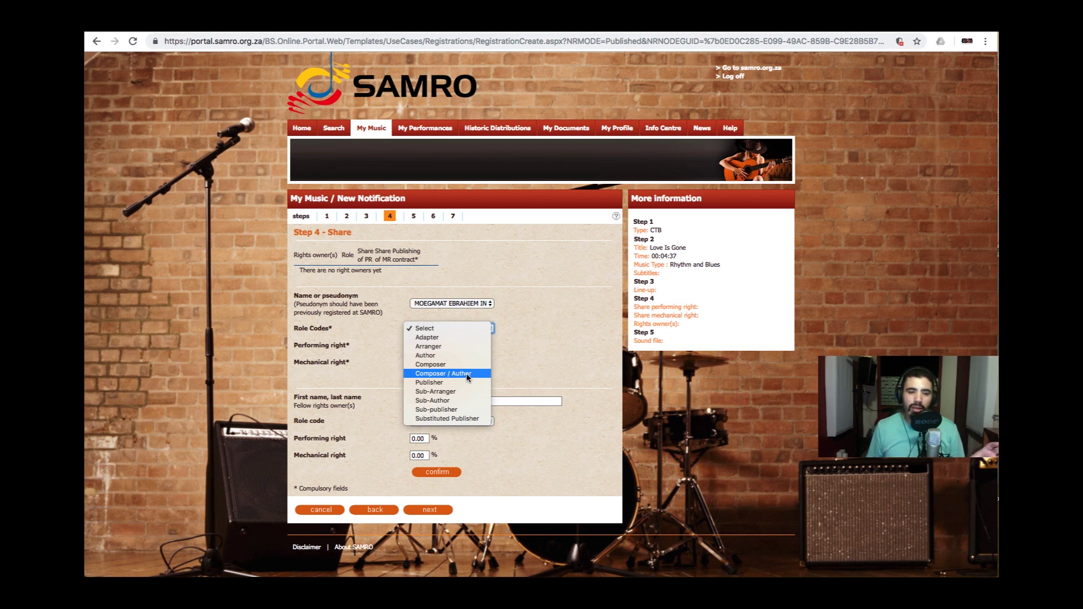
left_click(466, 373)
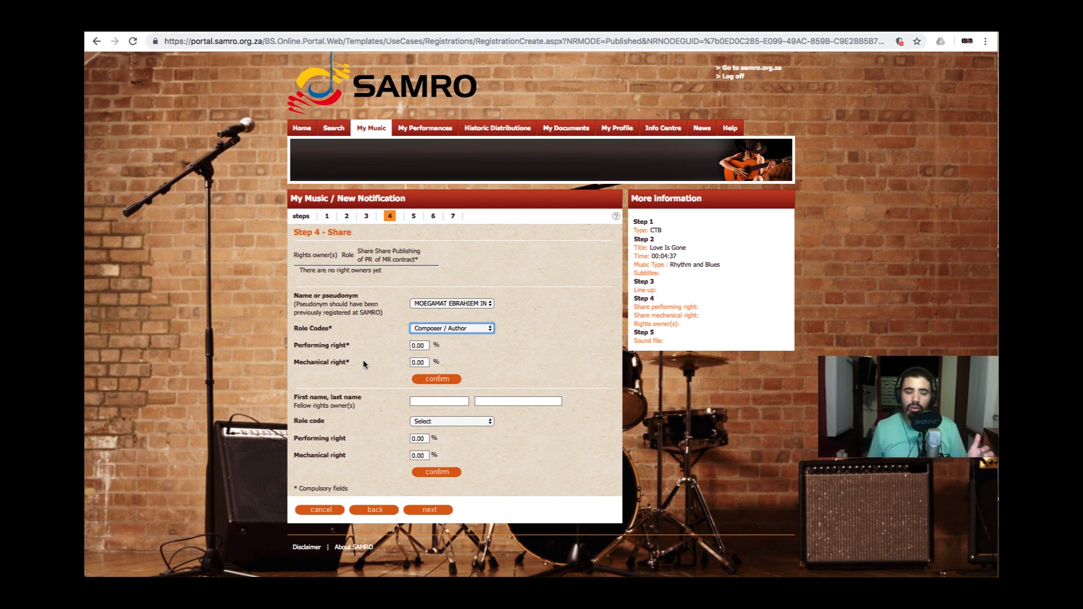
- Give the member 80% performing and 80% mechanical right shares and confirm
left_click(414, 345)
type("8")
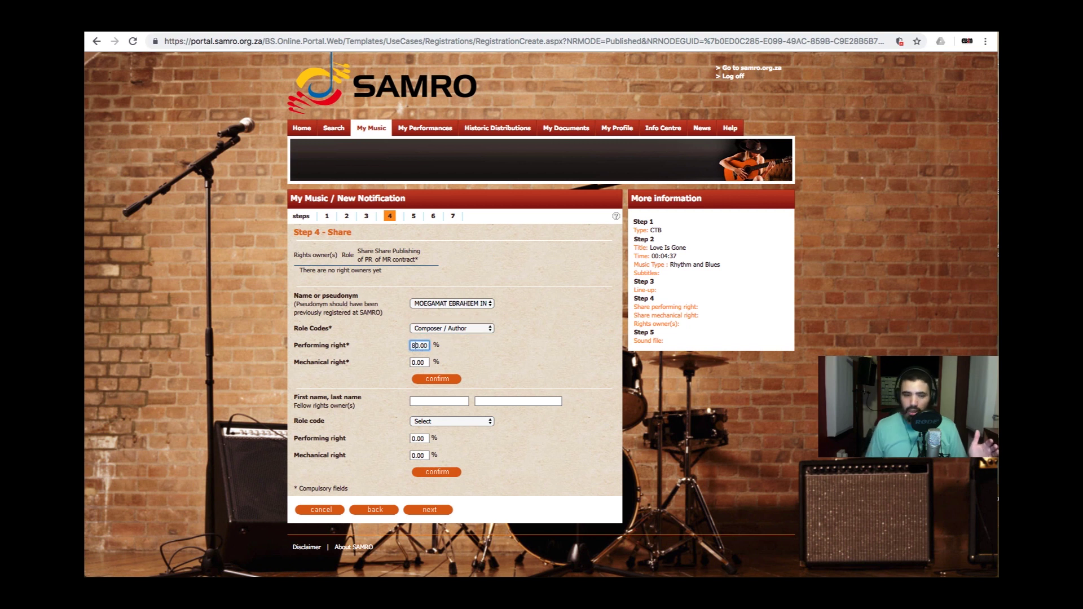
left_click(412, 362)
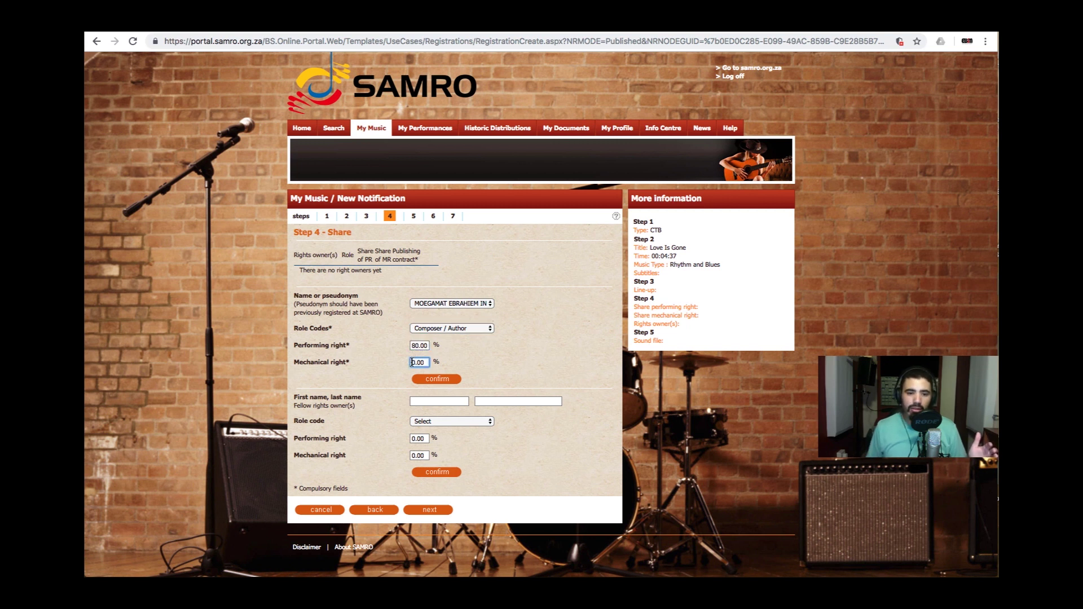
type("8")
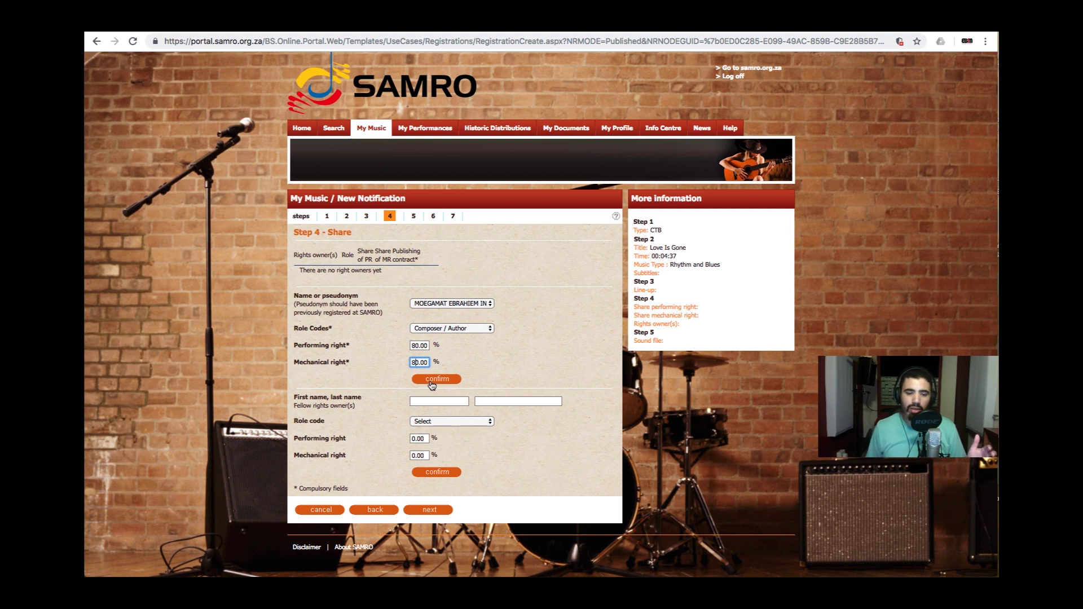
left_click(432, 379)
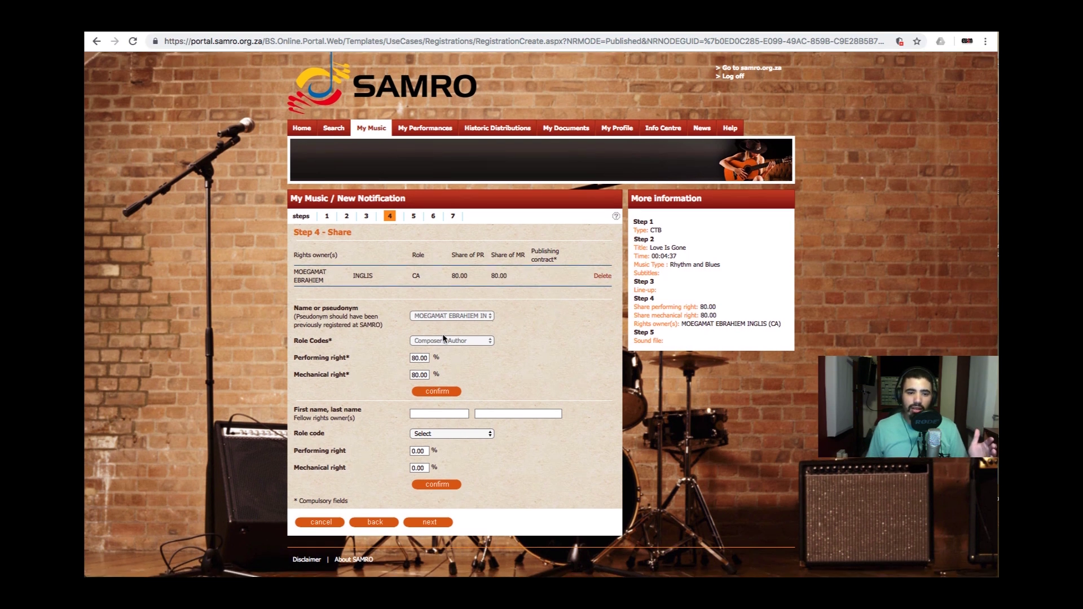
- Add the fellow owner's first and last name as Composer / Author with 15% performing and mechanical shares
left_click(429, 415)
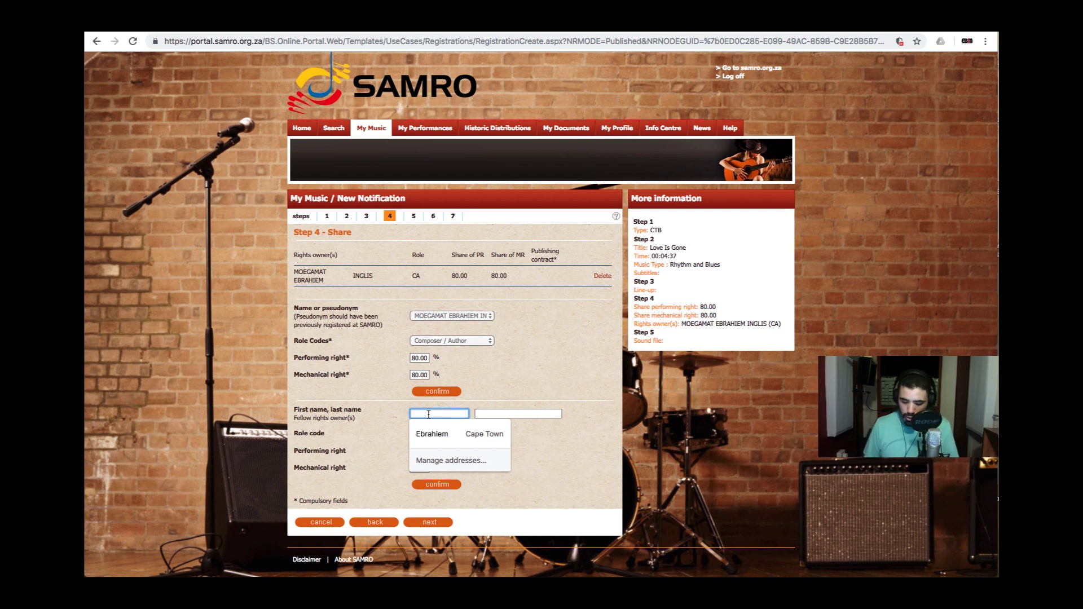
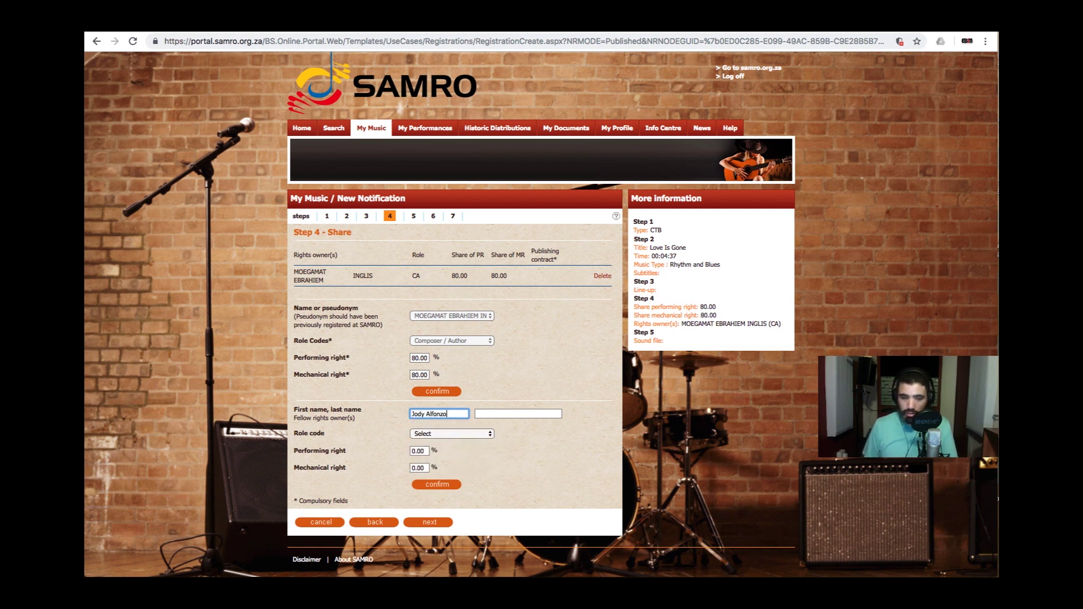
left_click(488, 414)
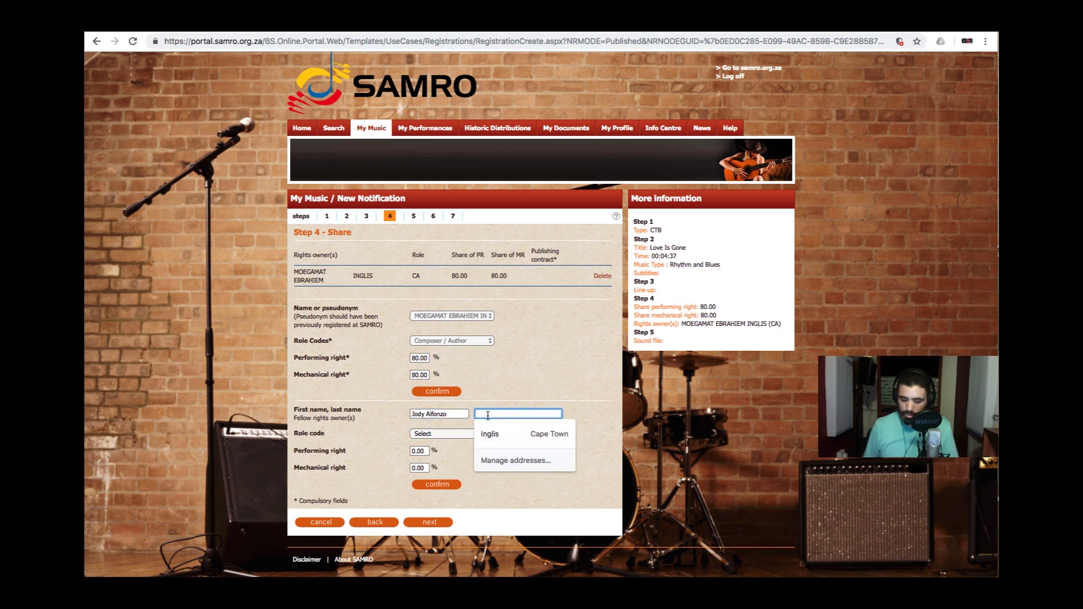
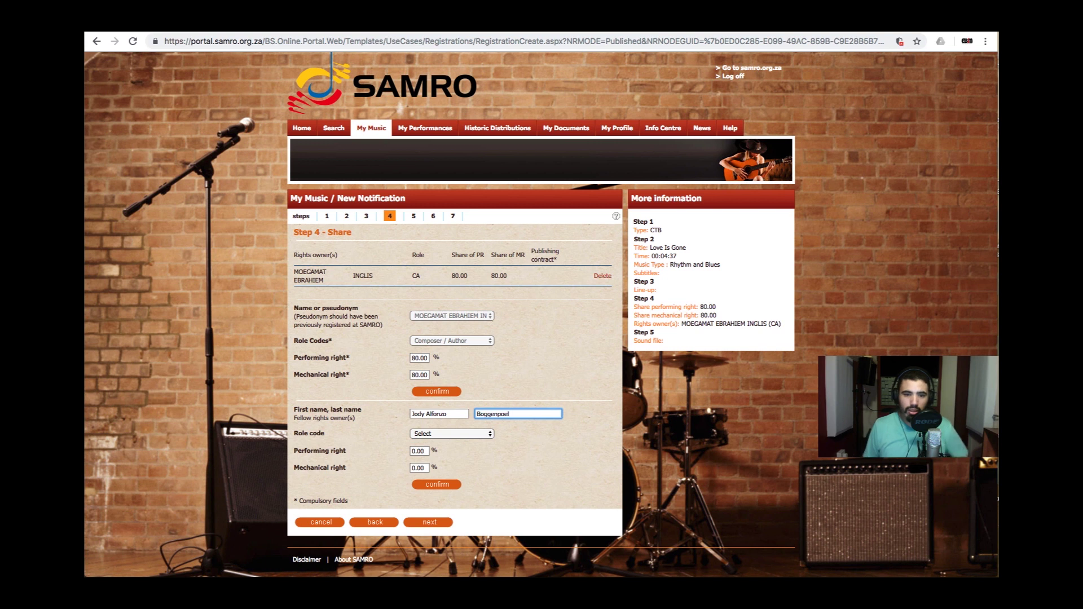
left_click(458, 435)
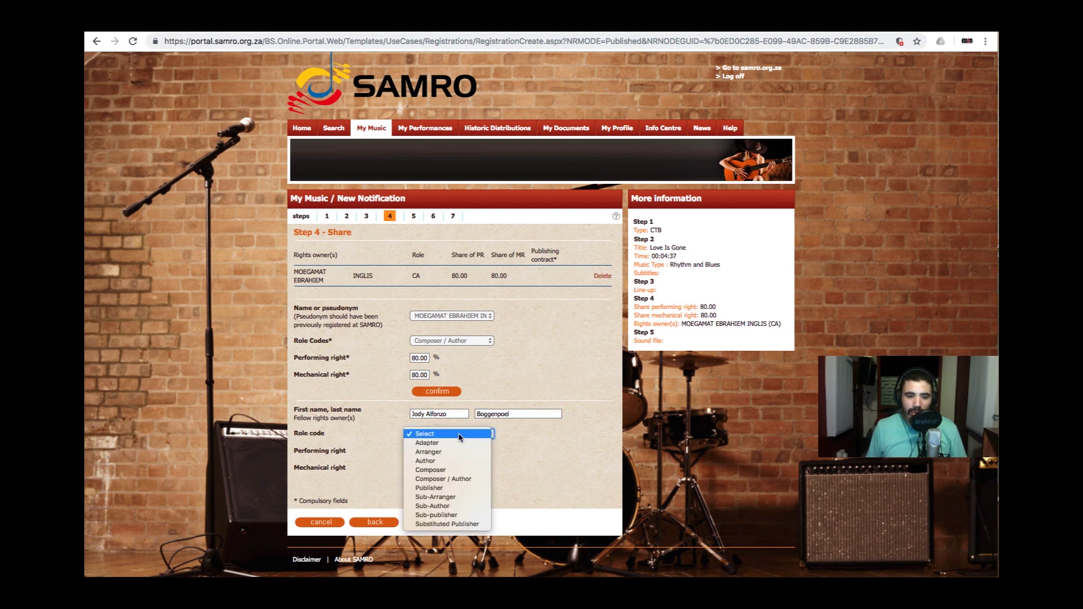
left_click(460, 479)
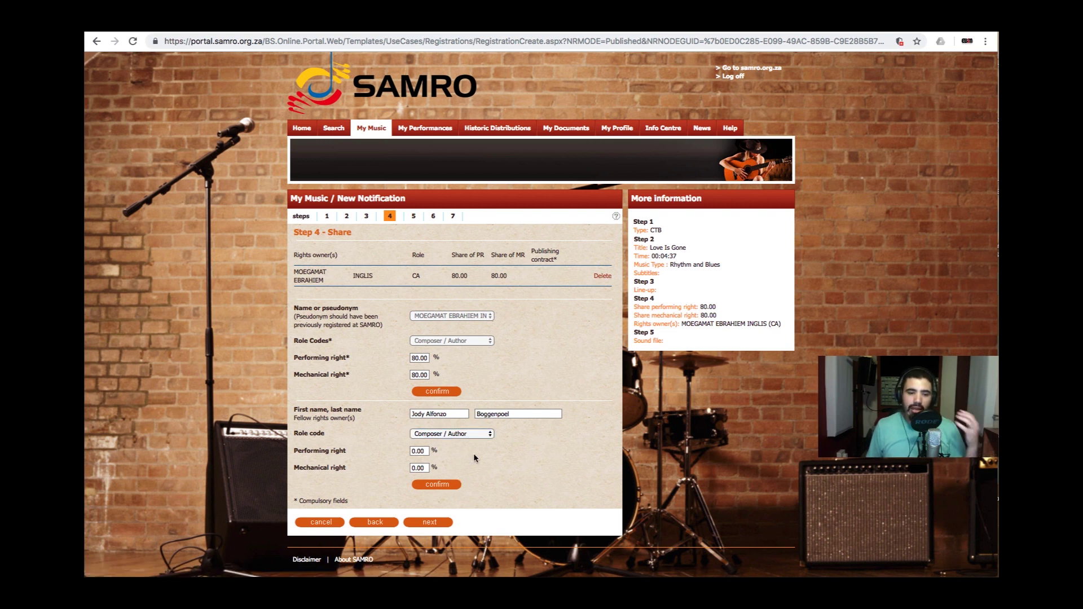
left_click(414, 451)
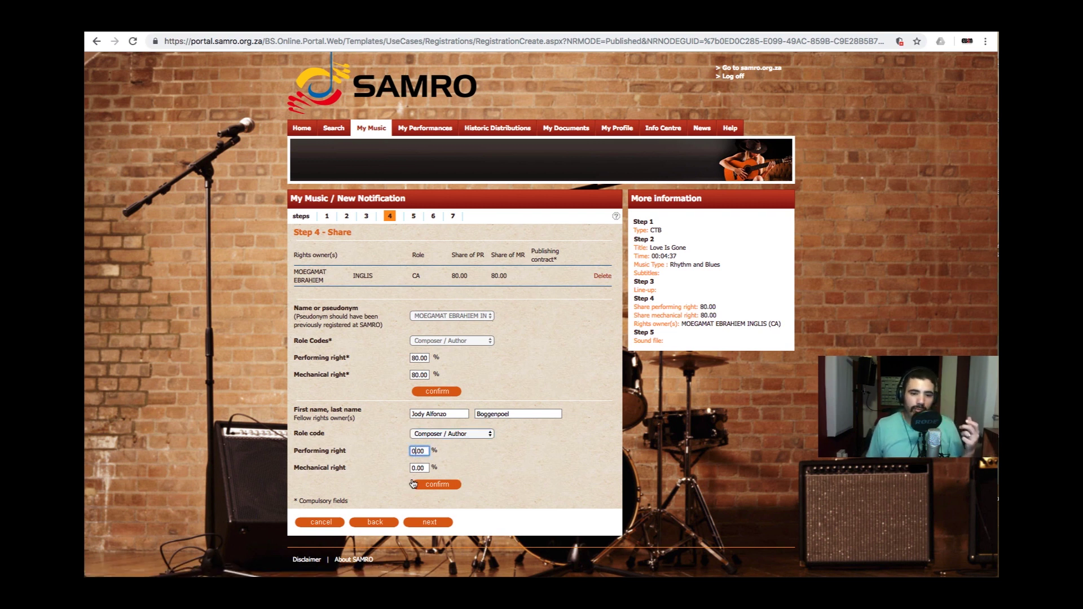
type("15")
key("Tab")
type("1")
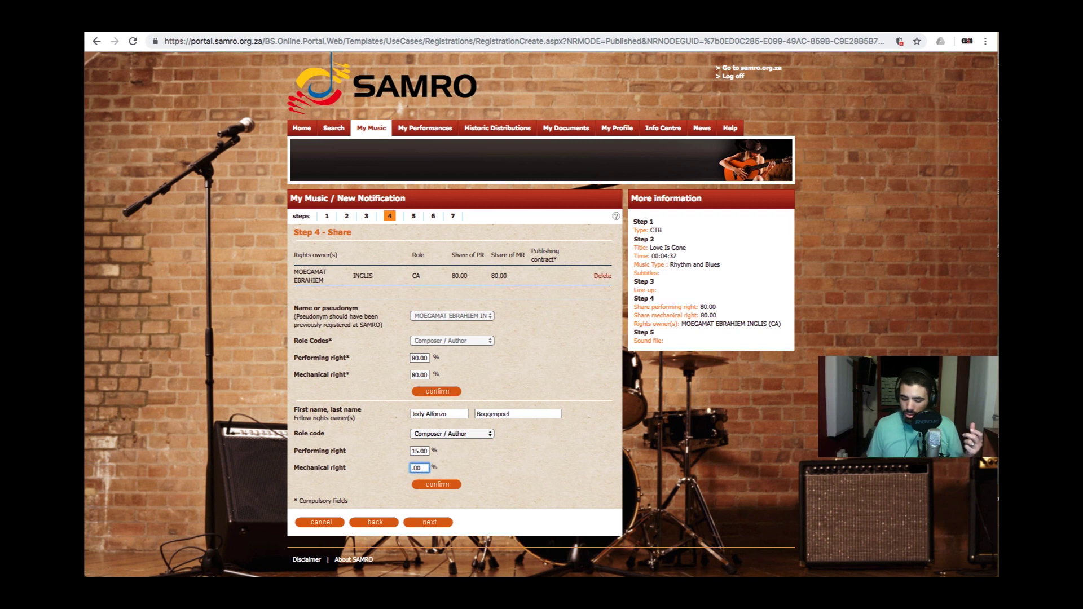
type("5")
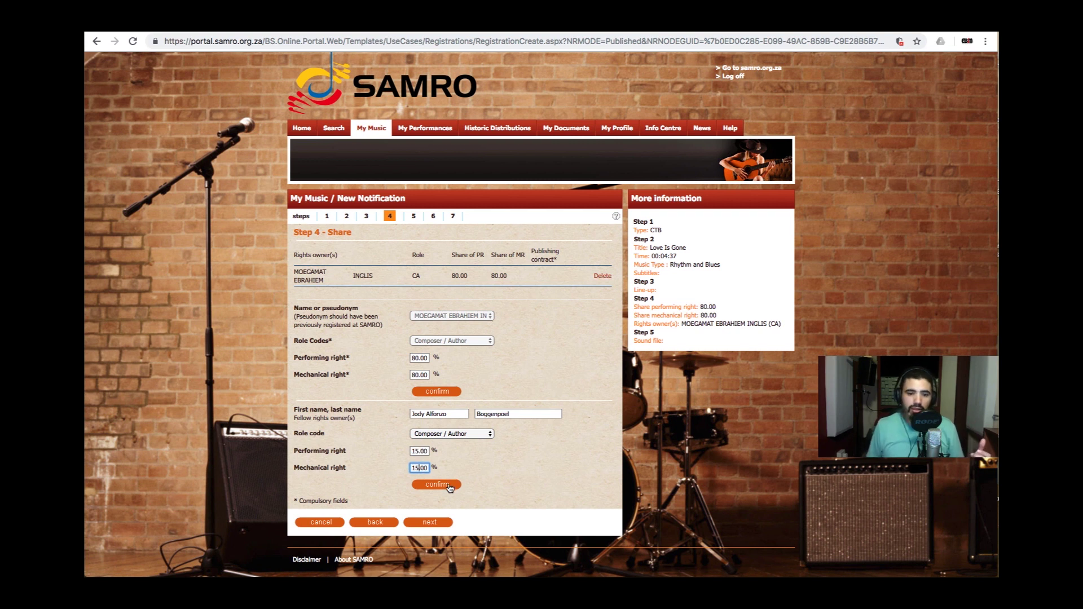
left_click(450, 486)
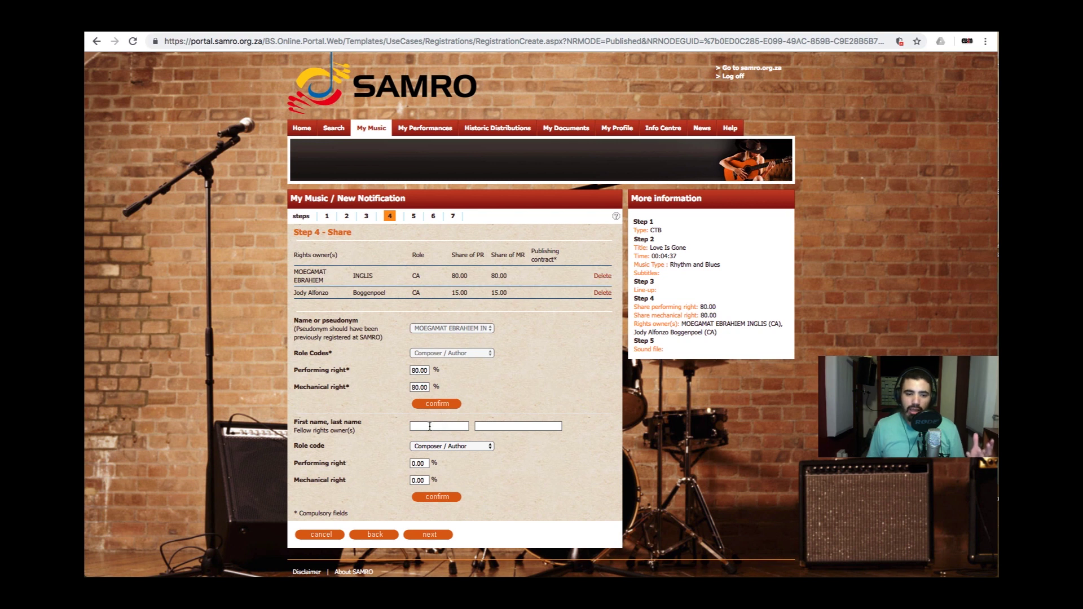
- Add the third owner's first and last name as Composer with 5% performing and mechanical shares
left_click(430, 426)
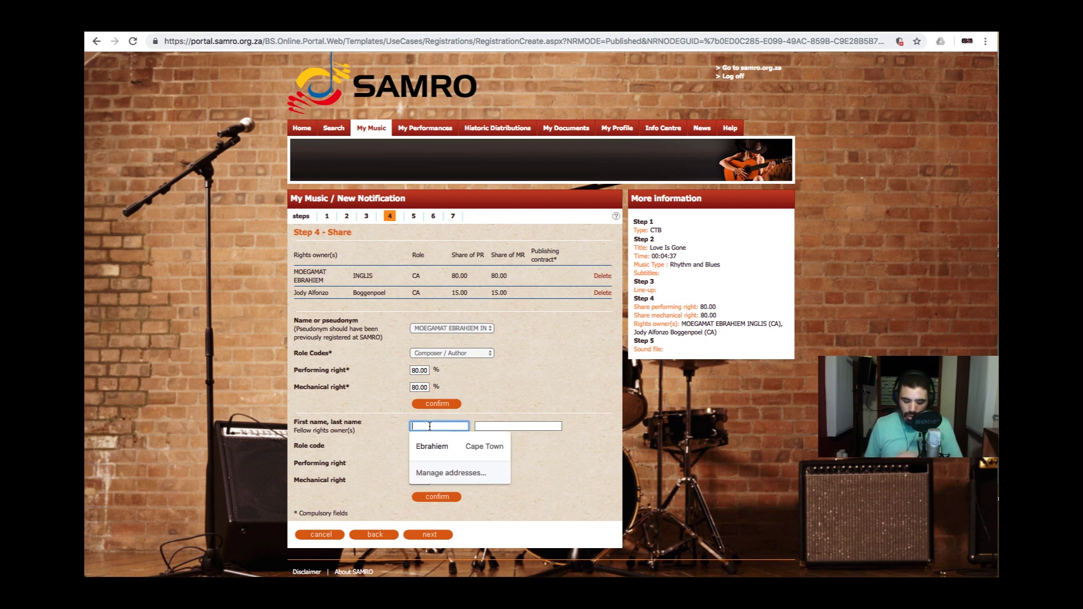
key("Tab")
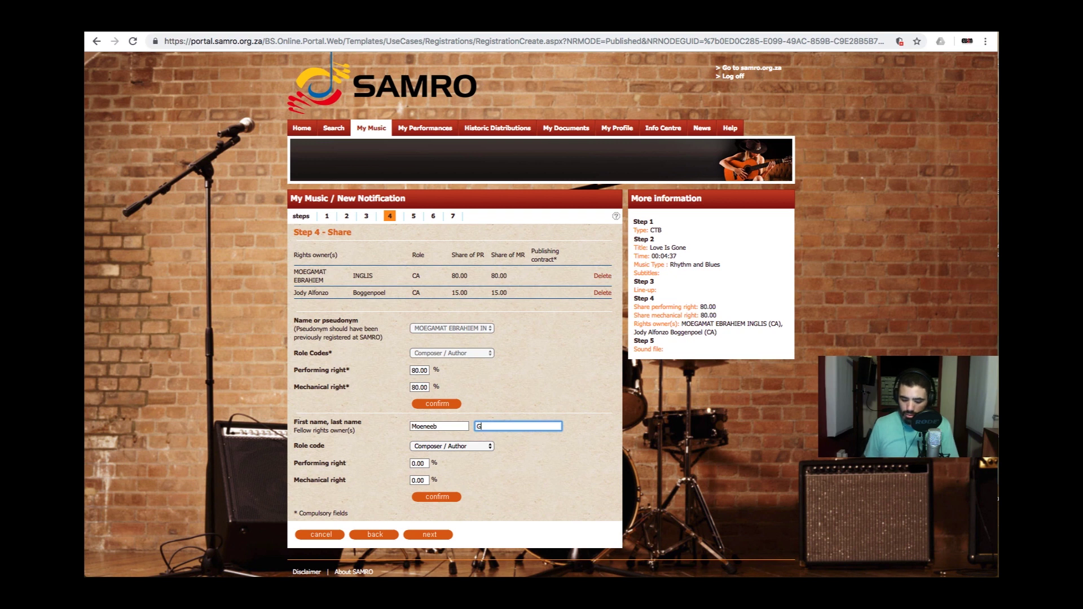
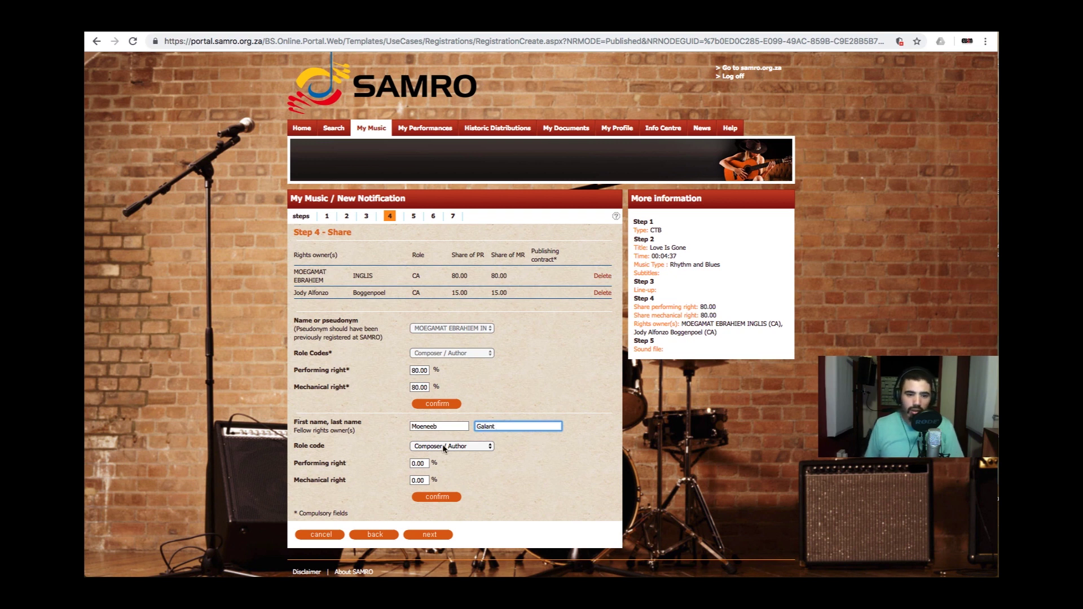
left_click(444, 447)
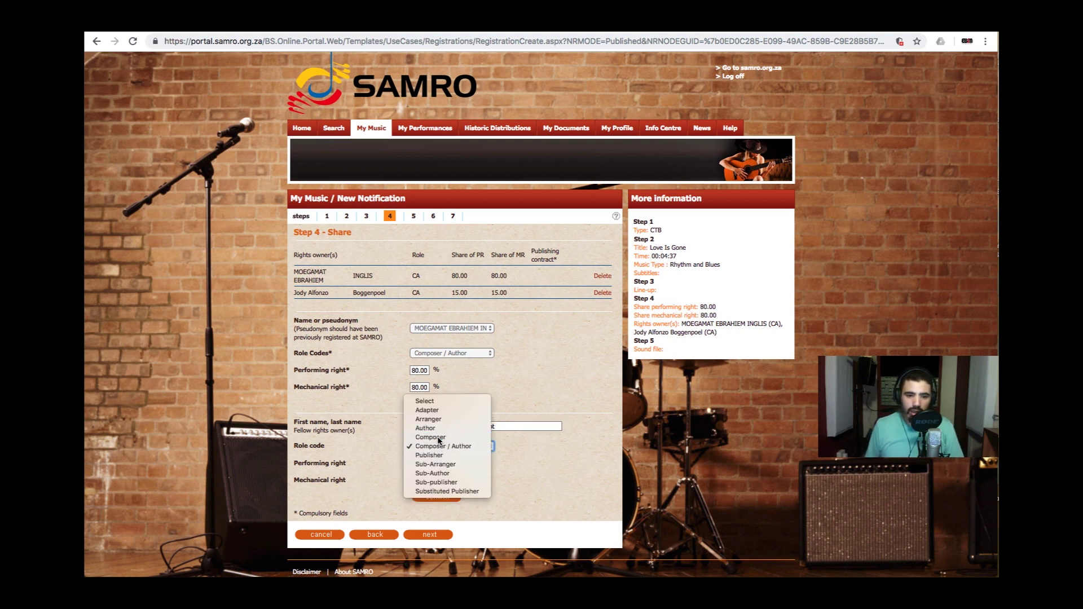
left_click(438, 440)
left_click(416, 463)
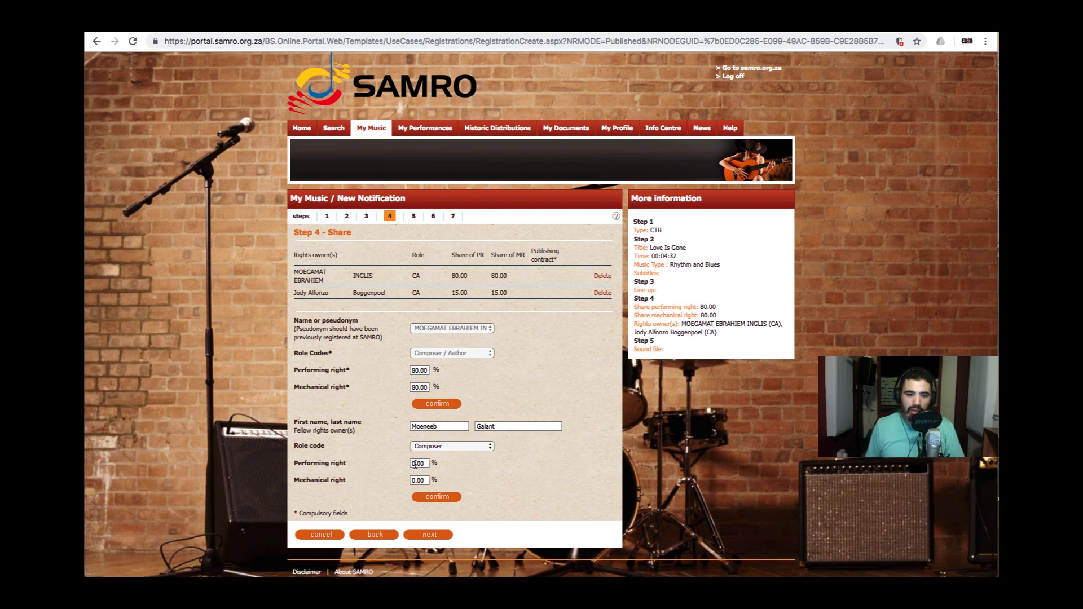
left_click(415, 463)
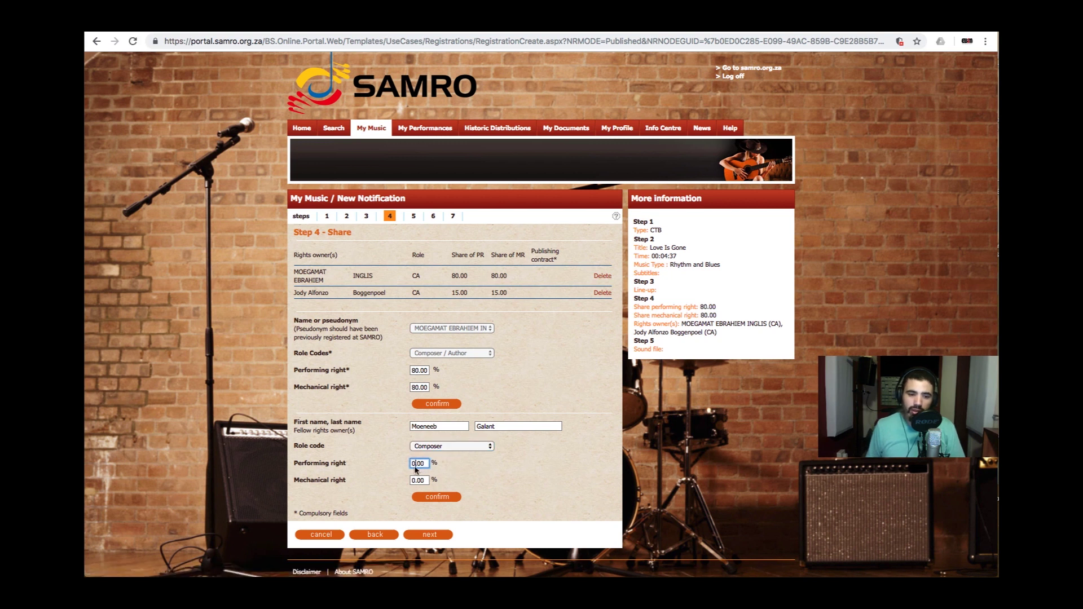
type("100")
type("5")
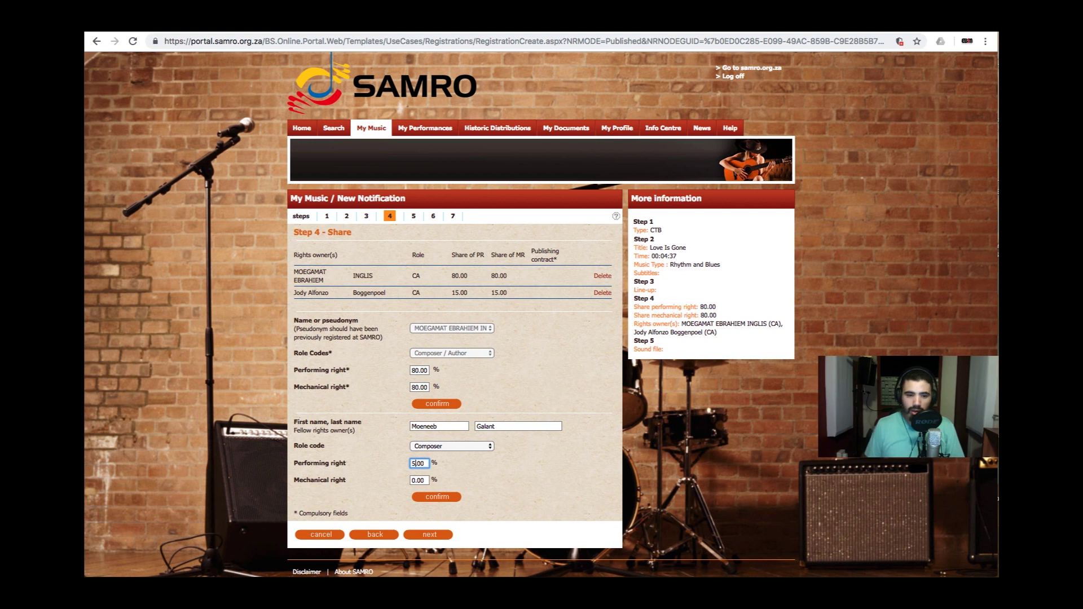
key("Tab")
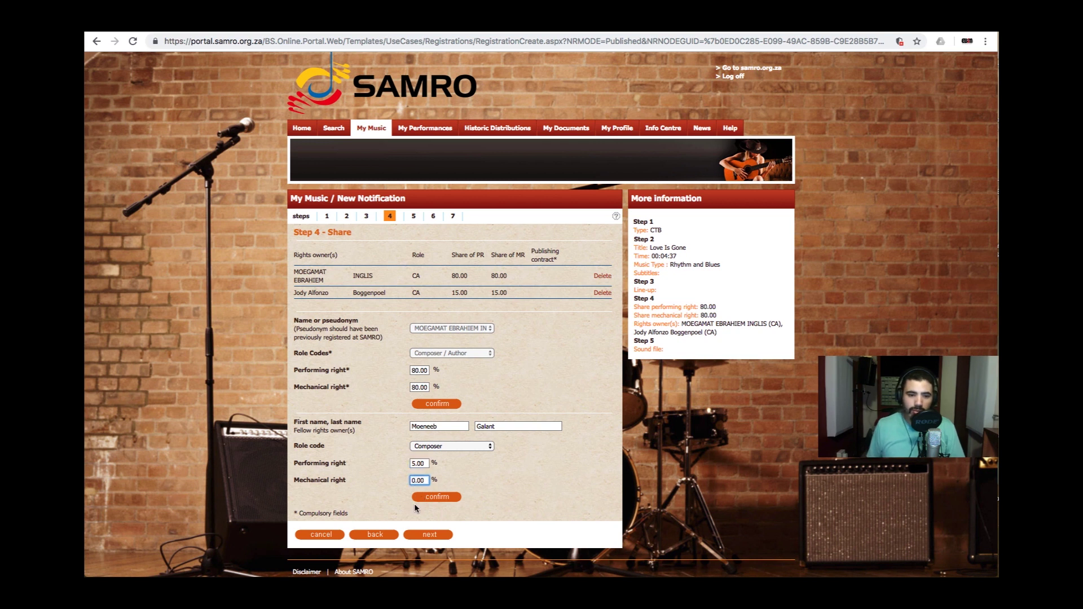
type("5")
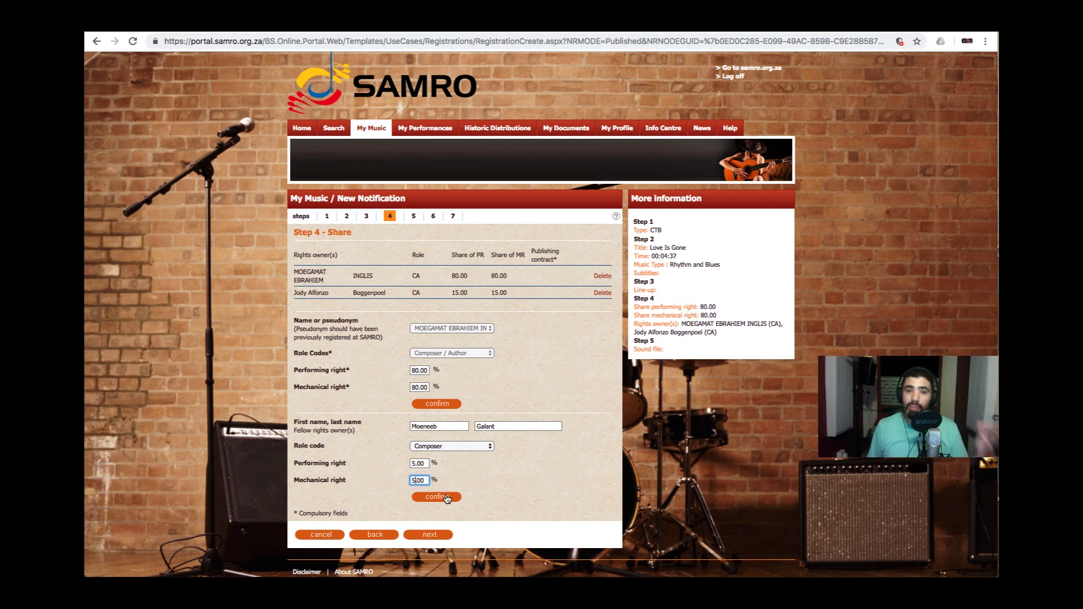
left_click(447, 498)
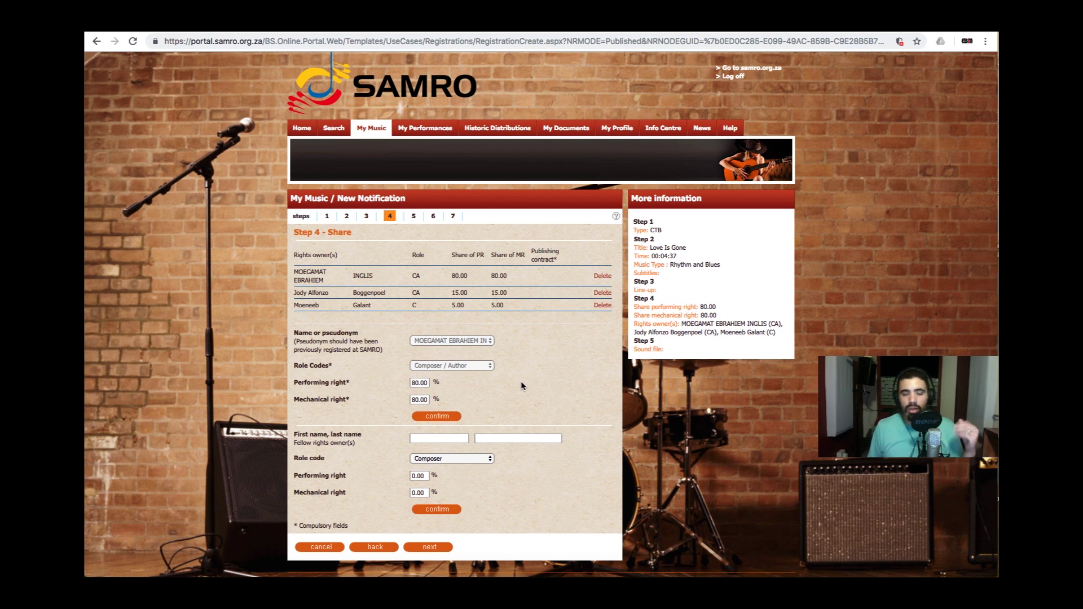
- Finish the Share step and continue to Step 5 - Add sound file
left_click(435, 548)
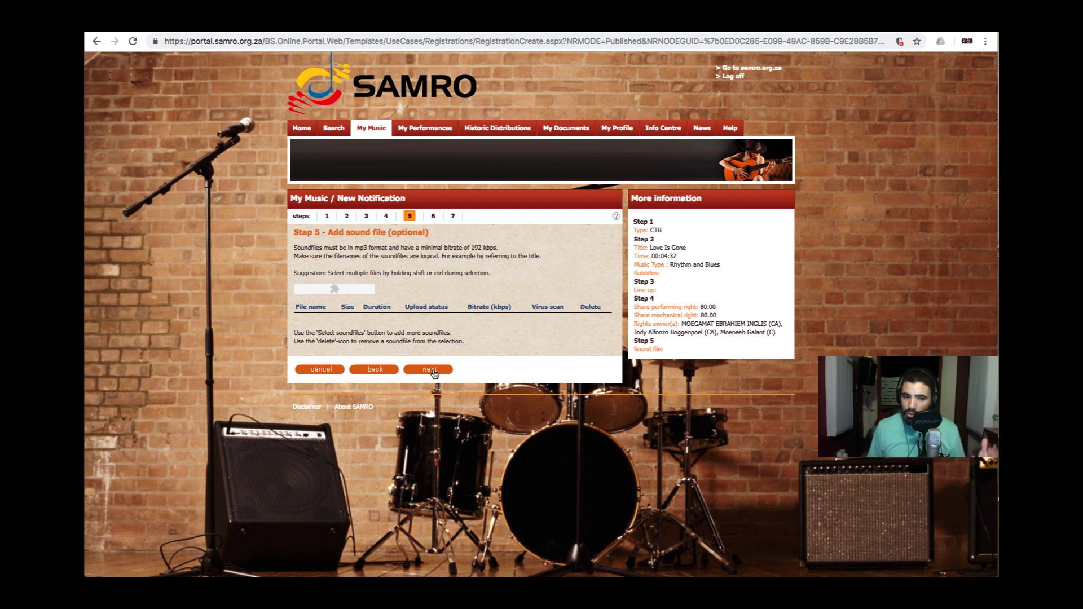
- Skip the sound file, tick 'I am done with adding titles', and save and send
left_click(430, 370)
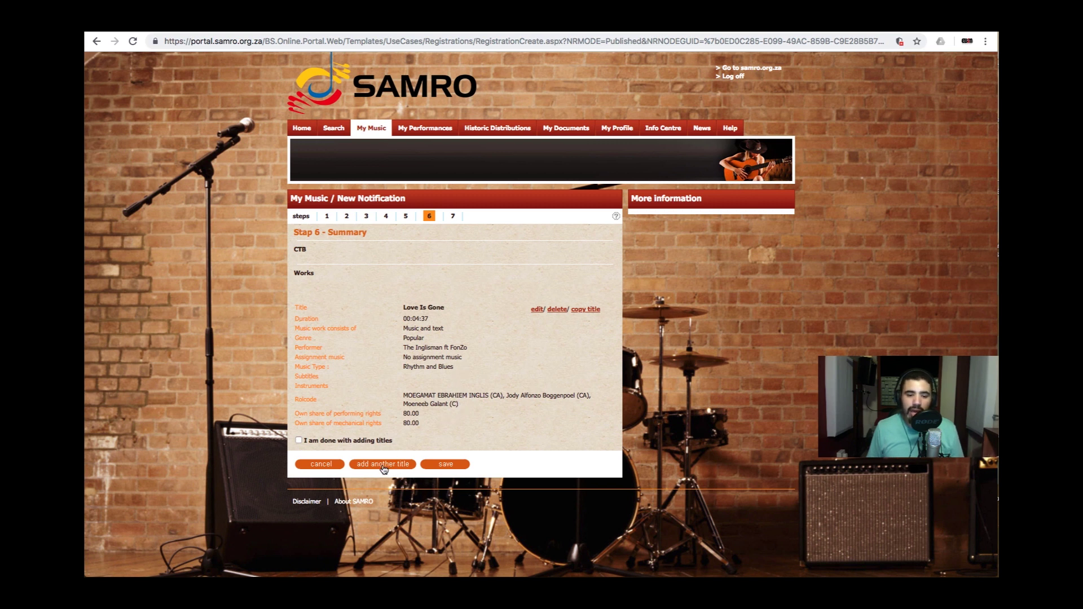
left_click(299, 441)
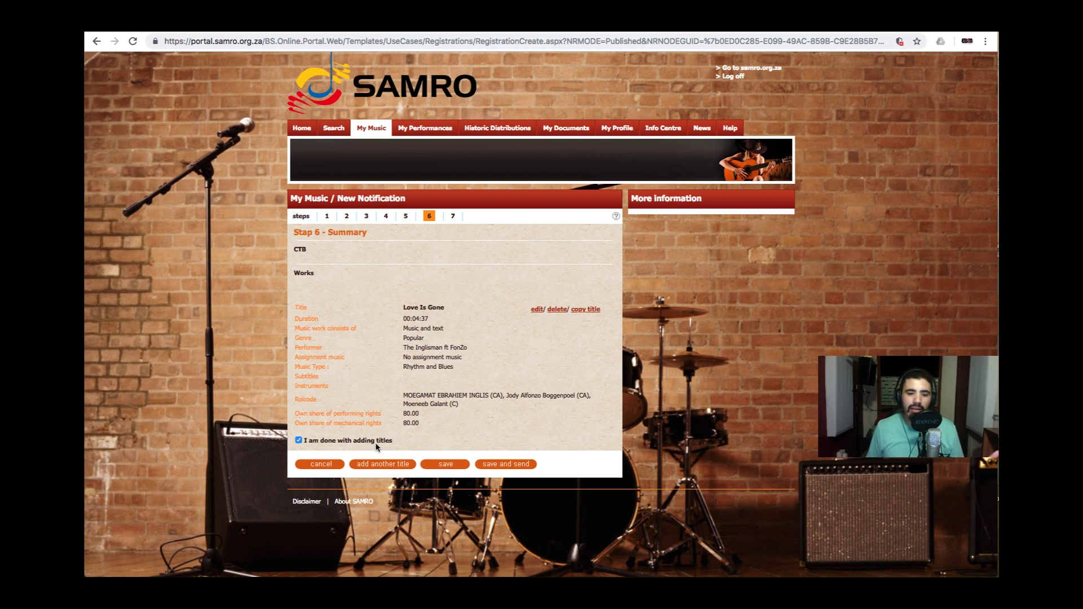
left_click(505, 464)
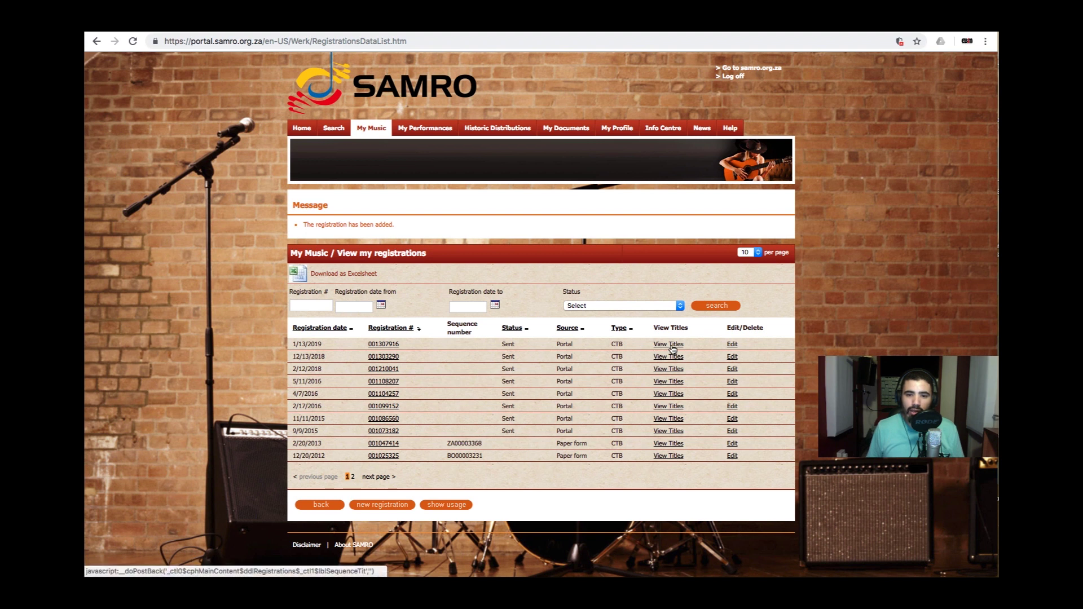
left_click(672, 345)
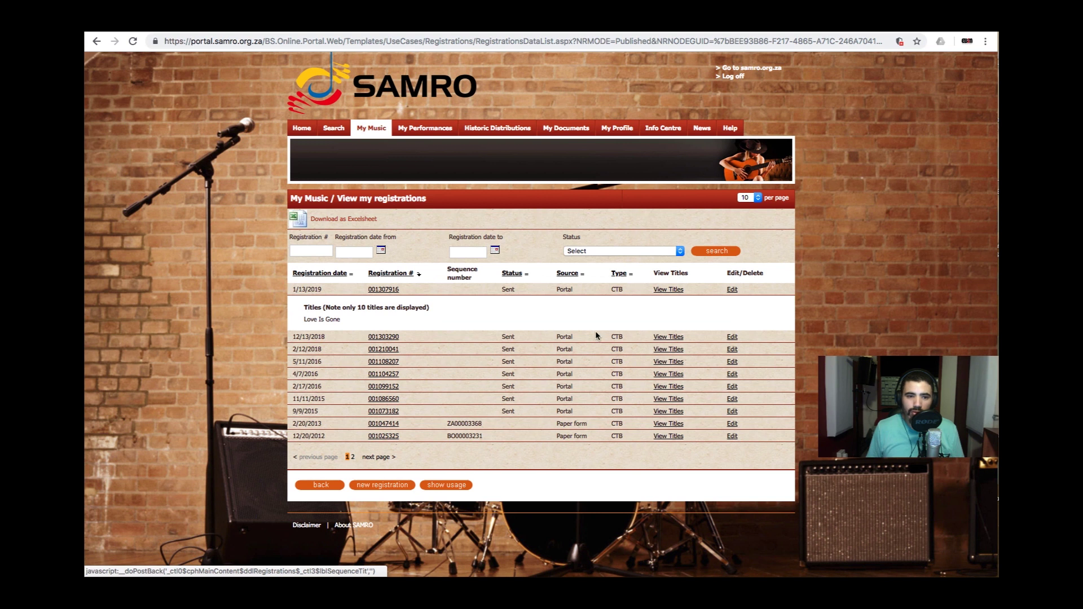
left_click(341, 320)
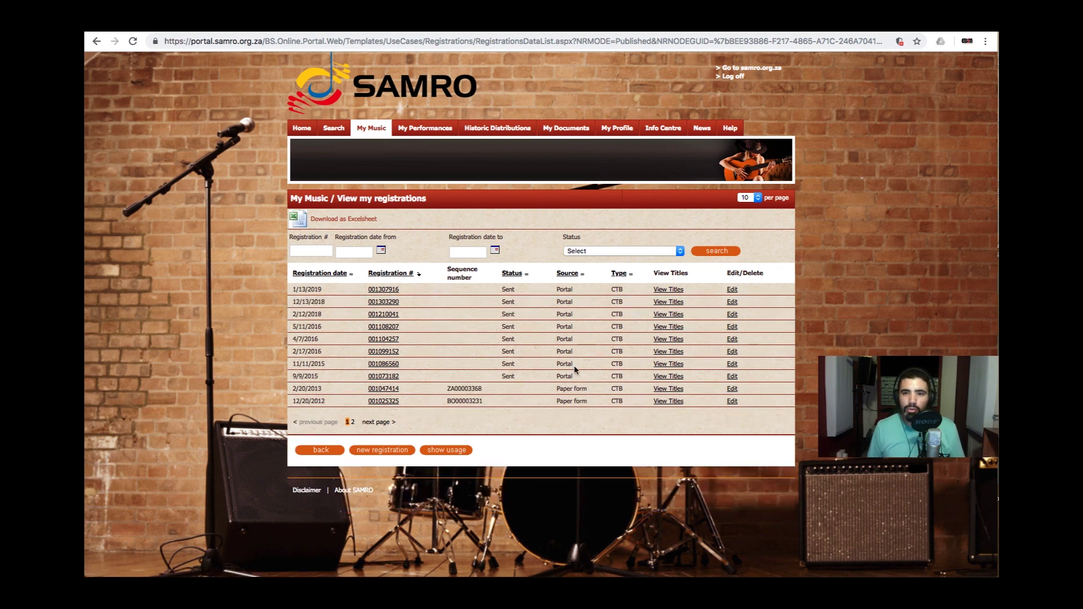